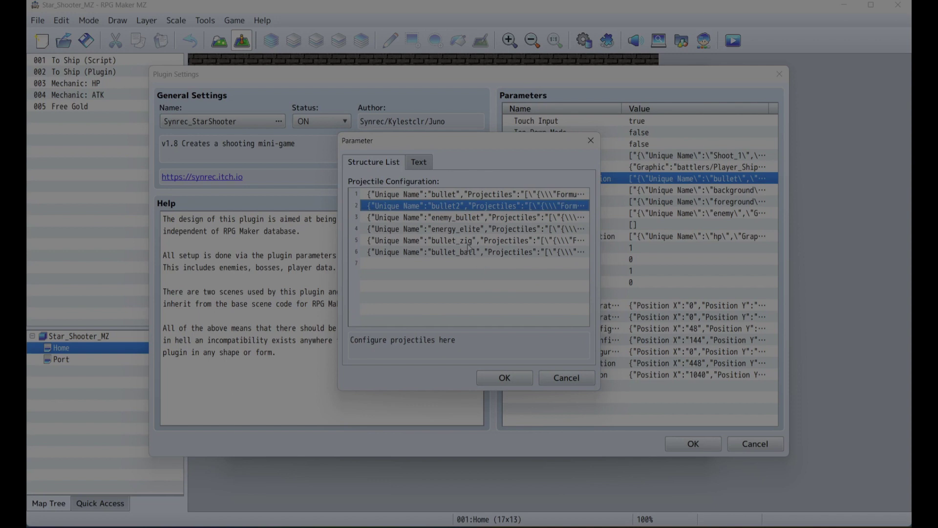
Check the unique names of the projectiles in the Projectile Configuration list and close the list
{"action": "left_click", "coordinate": [470, 195]}
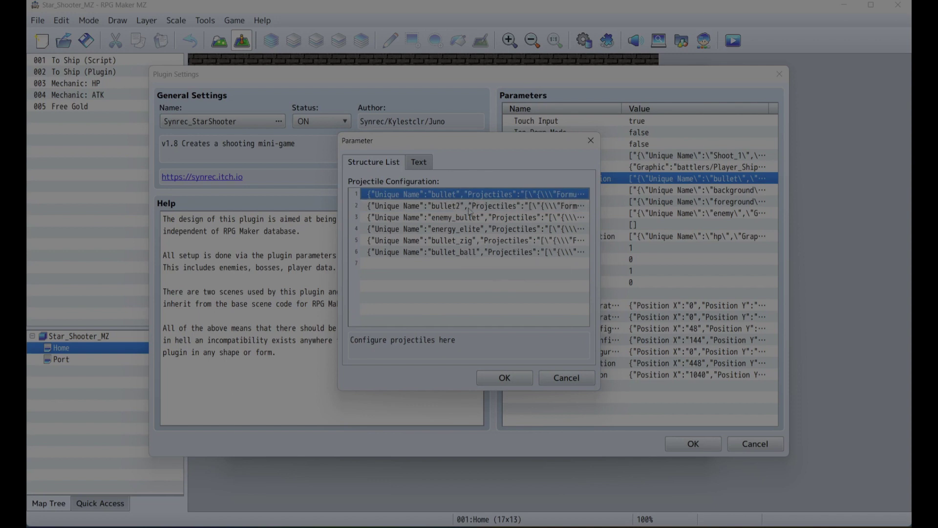
{"action": "left_click", "coordinate": [466, 243]}
{"action": "left_click", "coordinate": [472, 255]}
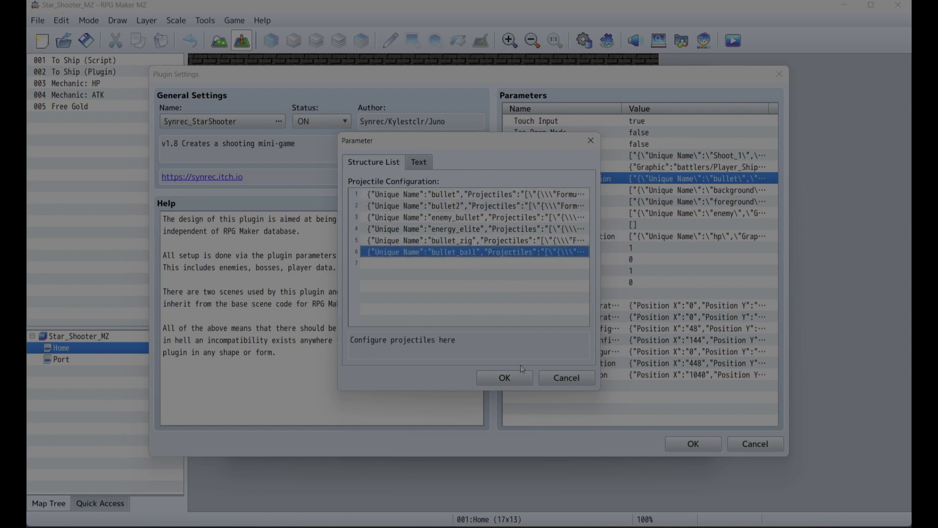
{"action": "left_click", "coordinate": [520, 383]}
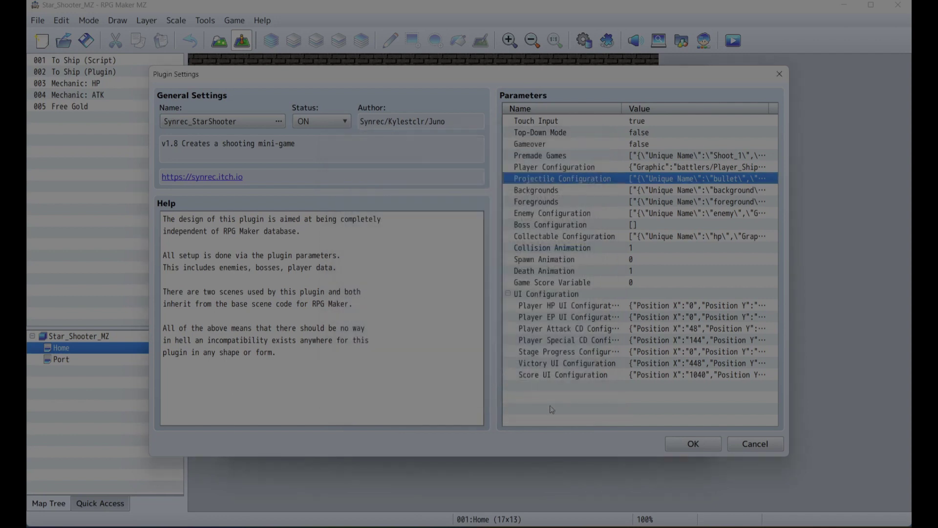
In the Player Configuration, add bullet_zig and bullet as the second and third Default Projectiles
{"action": "double_click", "coordinate": [536, 172]}
{"action": "scroll", "coordinate": [488, 231], "scroll_direction": "down", "scroll_amount": 3}
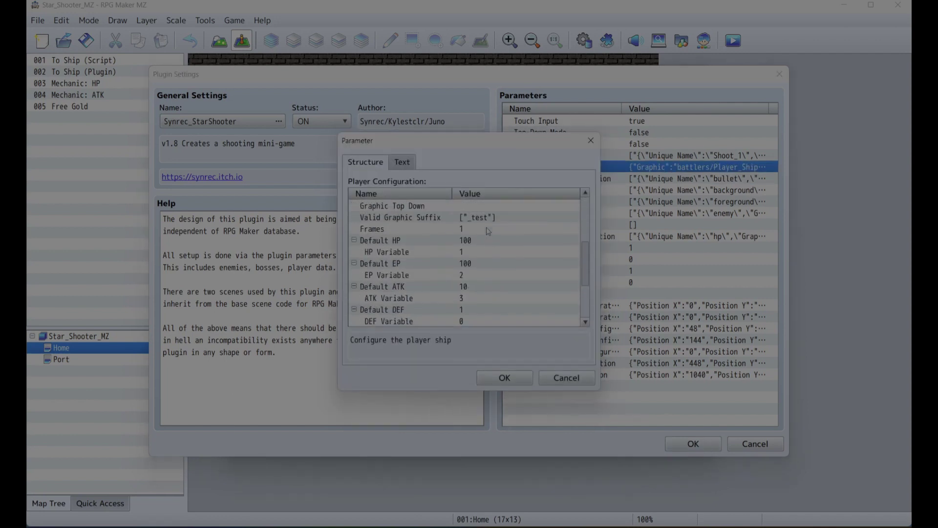
{"action": "scroll", "coordinate": [488, 234], "scroll_direction": "down", "scroll_amount": 5}
{"action": "double_click", "coordinate": [484, 291]}
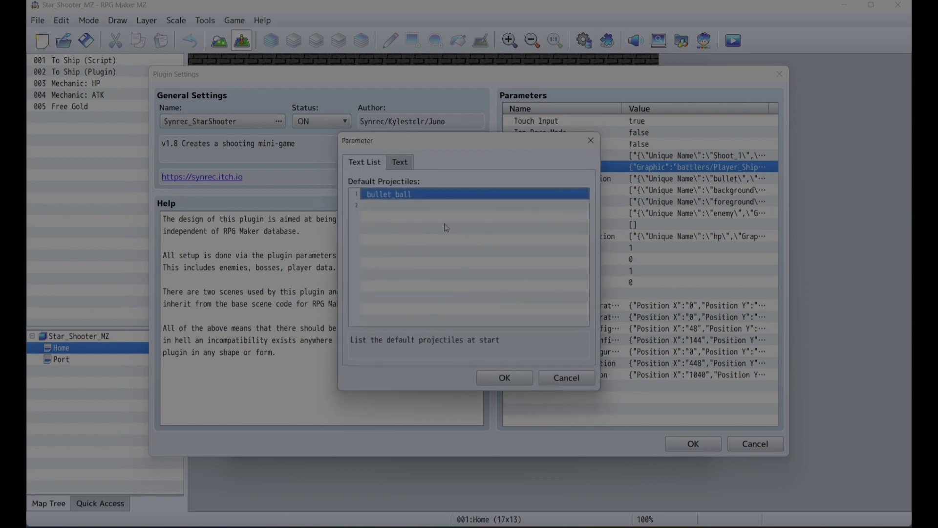
{"action": "double_click", "coordinate": [419, 205]}
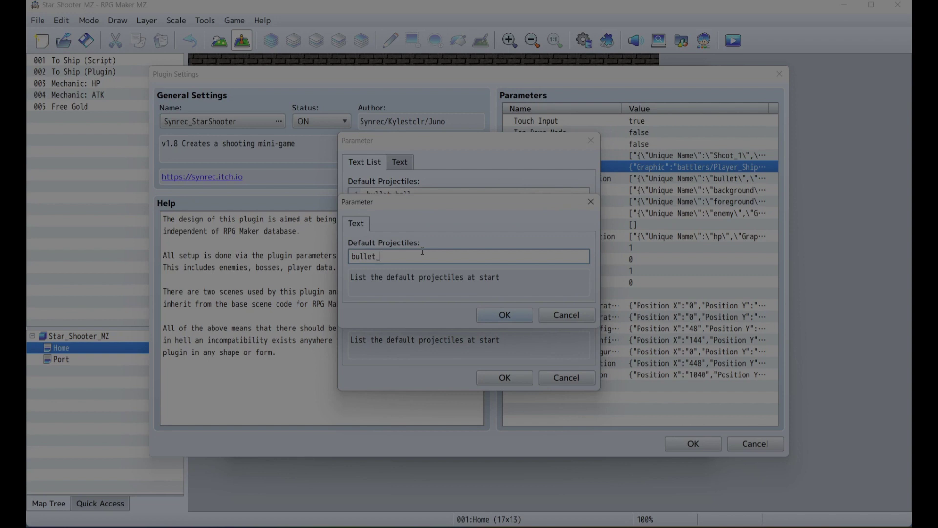
{"action": "left_click", "coordinate": [489, 314]}
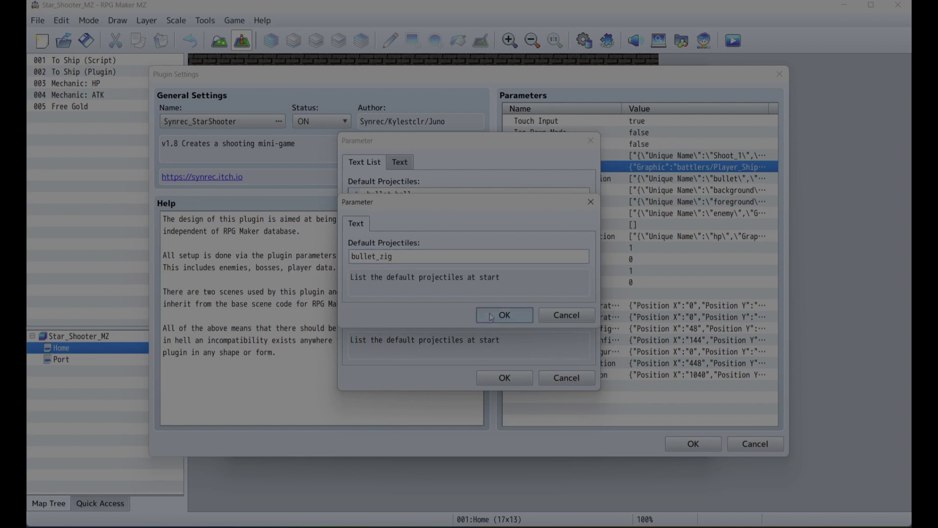
{"action": "double_click", "coordinate": [409, 218]}
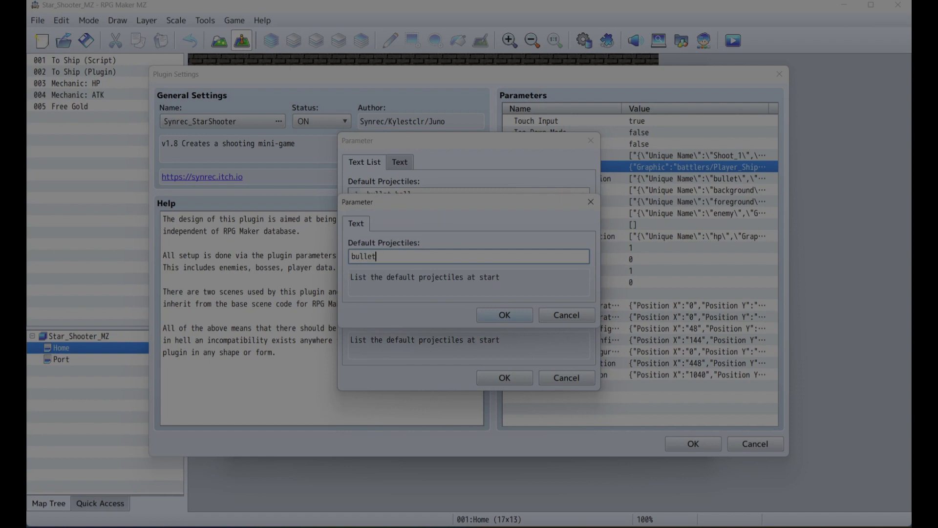
{"action": "left_click", "coordinate": [501, 317]}
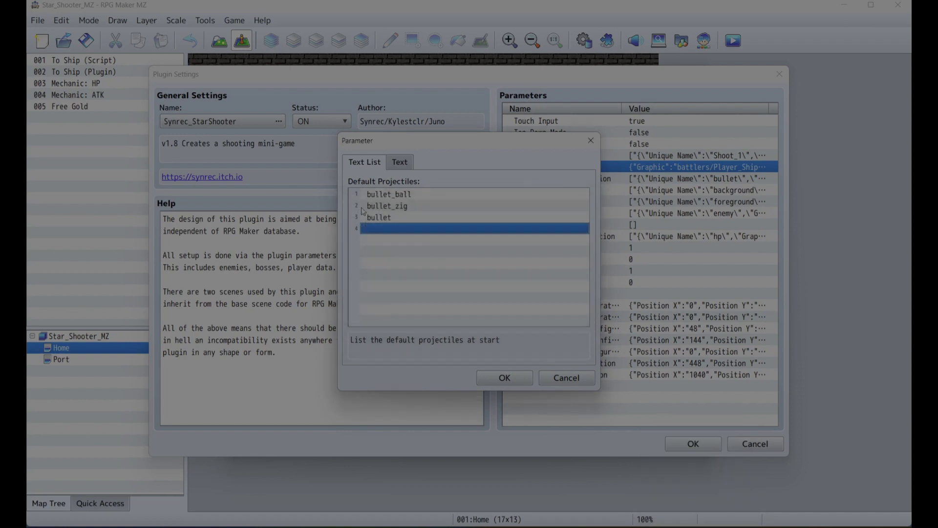
{"action": "left_click_drag", "start_coordinate": [385, 221], "coordinate": [399, 208]}
{"action": "left_click", "coordinate": [509, 382]}
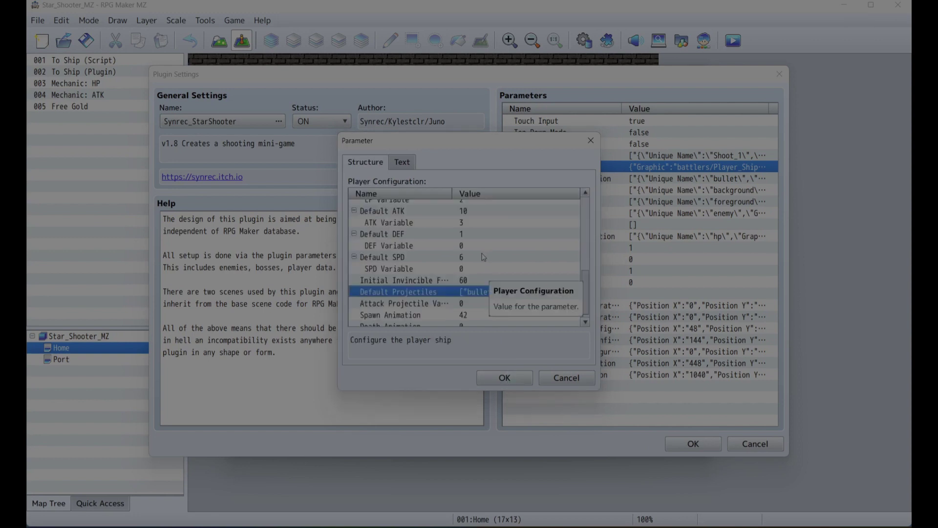
Open the variable range 0001 - 0020 for the player's Attack Projectile Variable
{"action": "double_click", "coordinate": [430, 303]}
{"action": "left_click", "coordinate": [447, 258]}
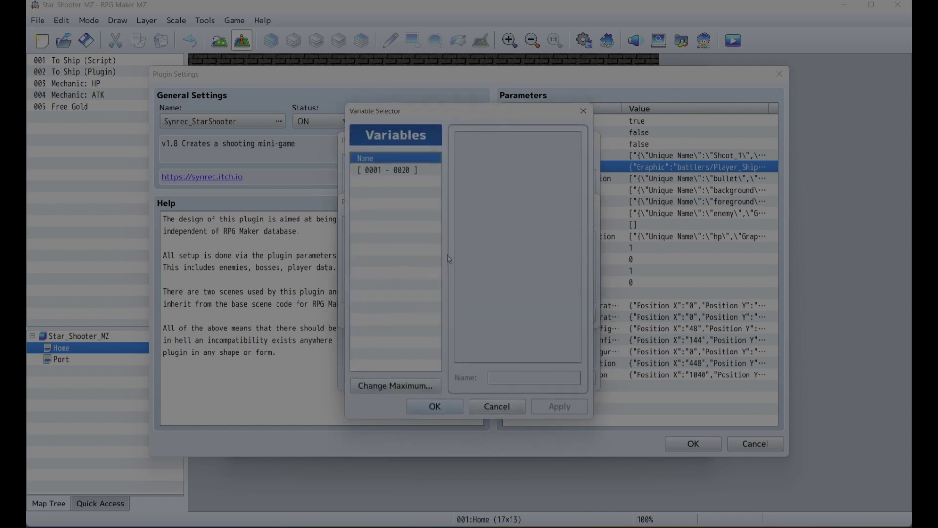
{"action": "left_click", "coordinate": [426, 169]}
Name variable 0004 Ship Bullet
{"action": "left_click", "coordinate": [490, 174]}
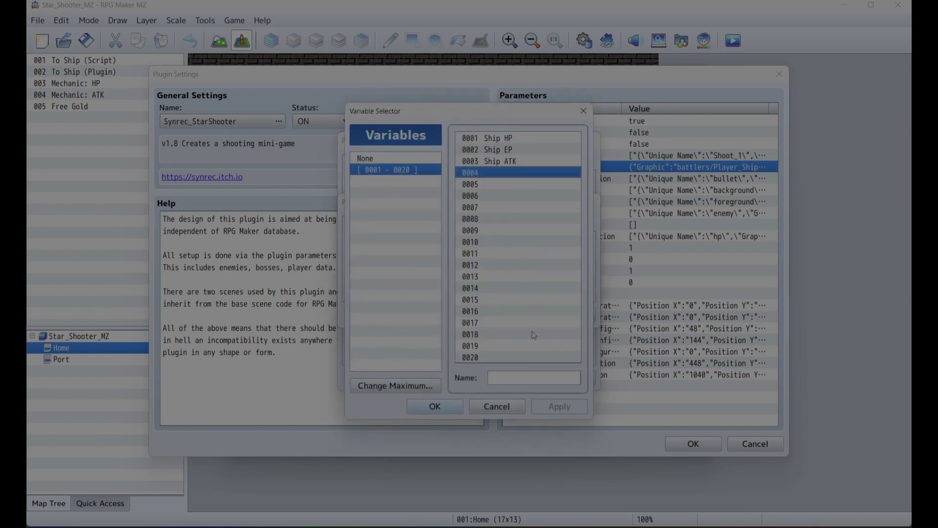
{"action": "left_click", "coordinate": [529, 376]}
{"action": "type", "text": "S"}
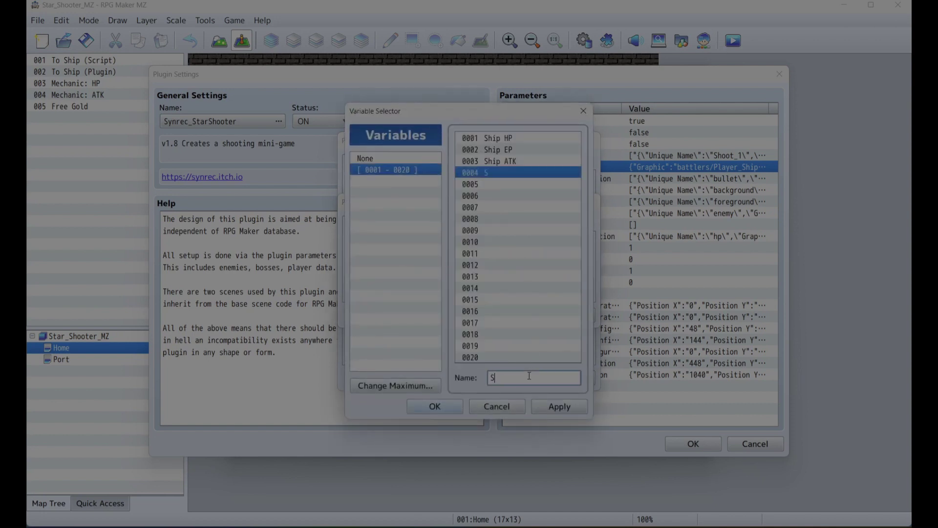
{"action": "type", "text": "hip Bullet"}
Name variable 0006 Ship Bullet and clear the name of variable 0004
{"action": "left_click", "coordinate": [497, 176]}
{"action": "left_click", "coordinate": [497, 186]}
{"action": "left_click", "coordinate": [497, 196]}
{"action": "type", "text": "Ship Bullet"}
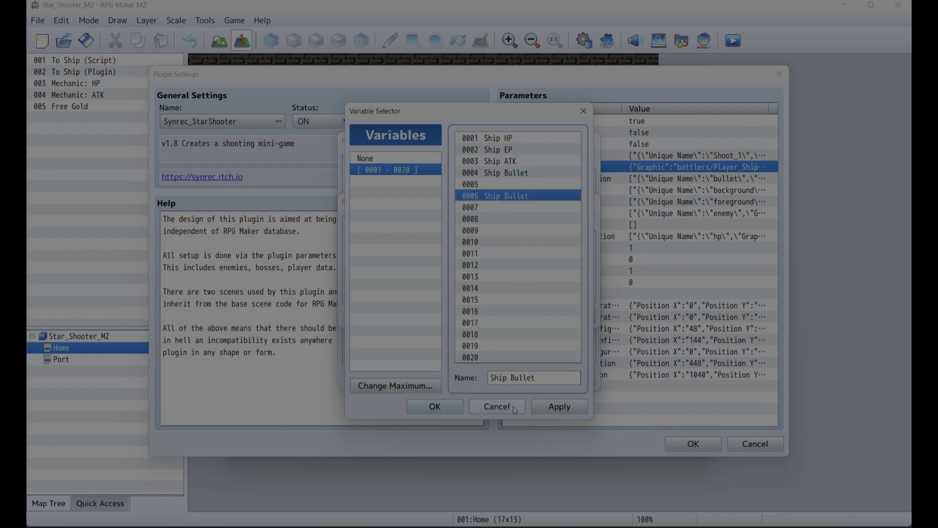
{"action": "left_click", "coordinate": [522, 173]}
{"action": "key", "text": "Delete"}
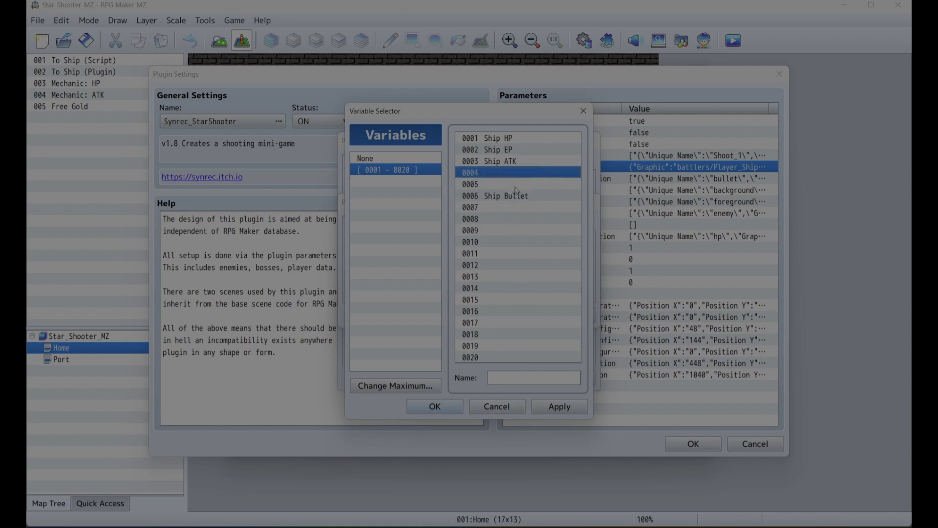
Assign variable 0006 Ship Bullet as the Attack Projectile Variable, then confirm the player configuration and plugin settings
{"action": "left_click", "coordinate": [517, 196]}
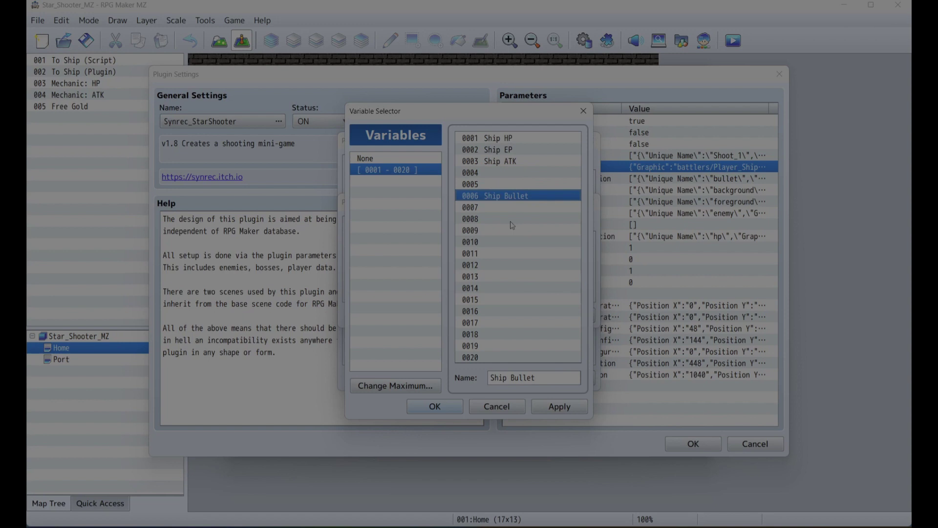
{"action": "left_click", "coordinate": [454, 408]}
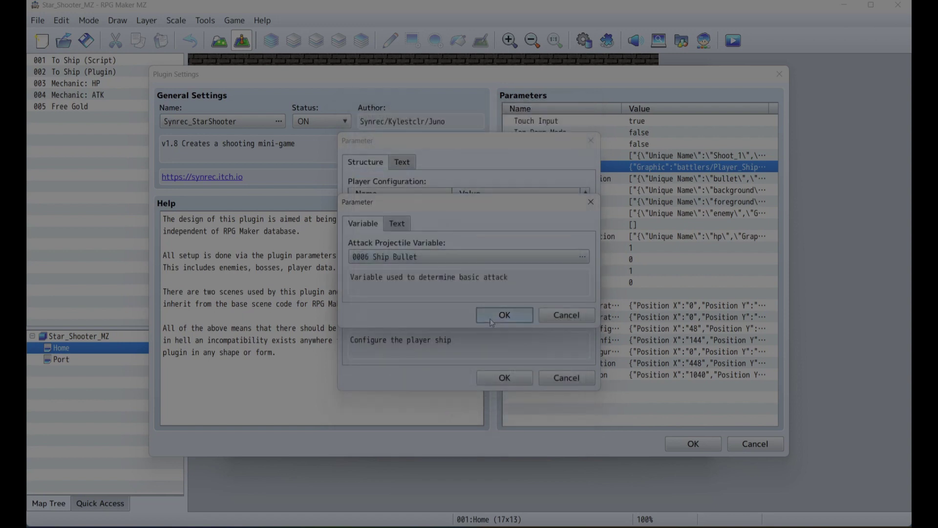
{"action": "left_click", "coordinate": [490, 318]}
{"action": "left_click", "coordinate": [503, 381]}
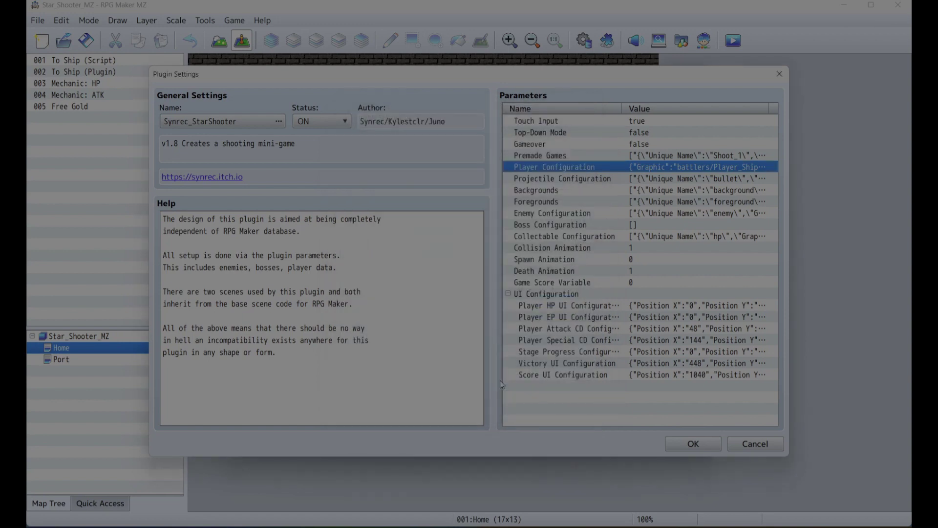
{"action": "left_click", "coordinate": [693, 444]}
{"action": "left_click", "coordinate": [670, 445]}
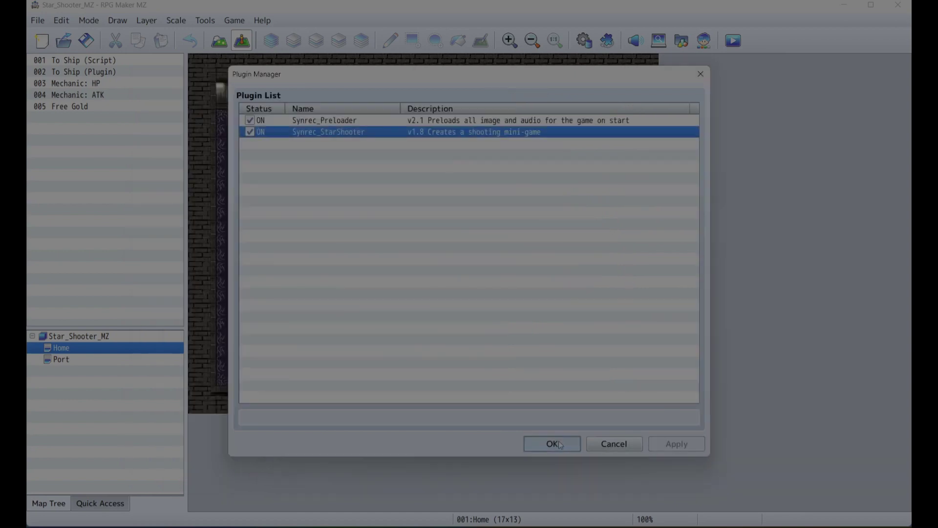
{"action": "left_click", "coordinate": [553, 444]}
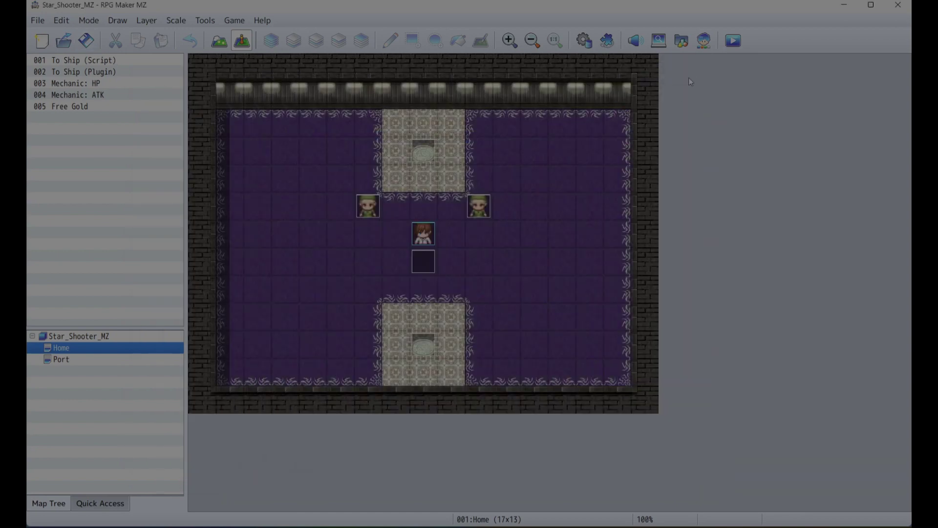
Playtest the project with a new game, check the ship's shots in the shooter stage, and close the playtest
{"action": "left_click", "coordinate": [733, 40]}
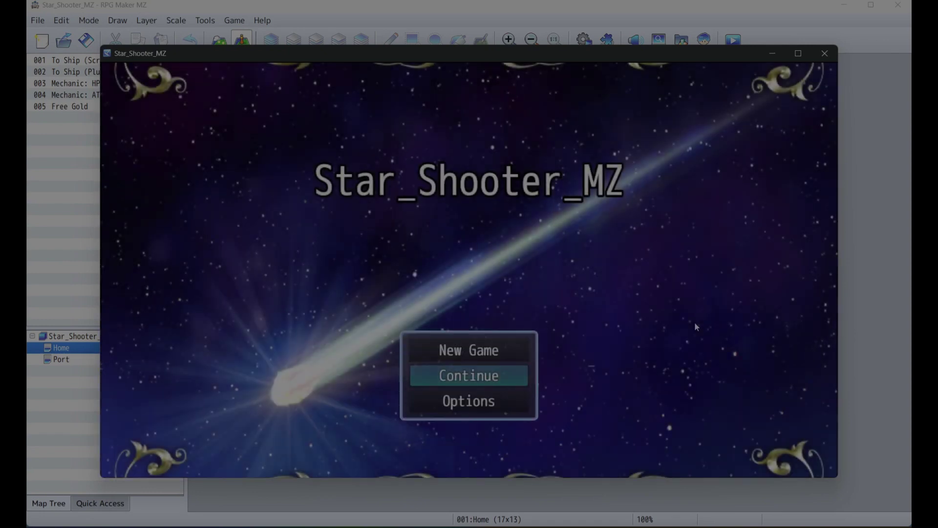
{"action": "key", "text": "Up"}
{"action": "key", "text": "Return"}
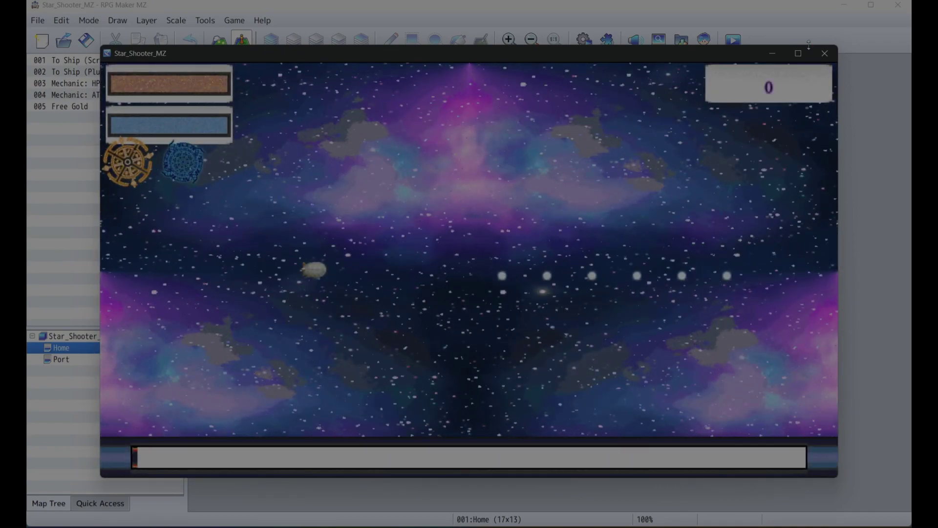
{"action": "left_click", "coordinate": [823, 54]}
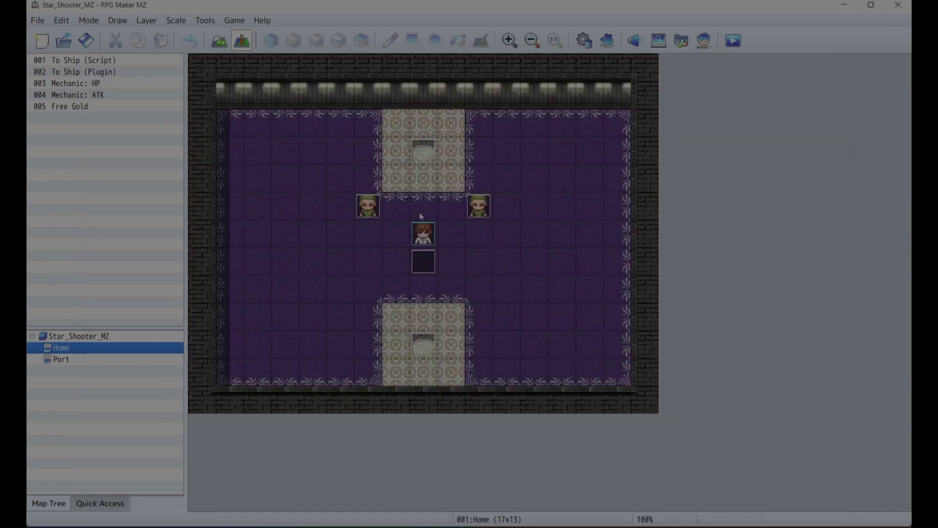
Launch the playtest again and start a new game on the Home map
{"action": "left_click", "coordinate": [734, 40]}
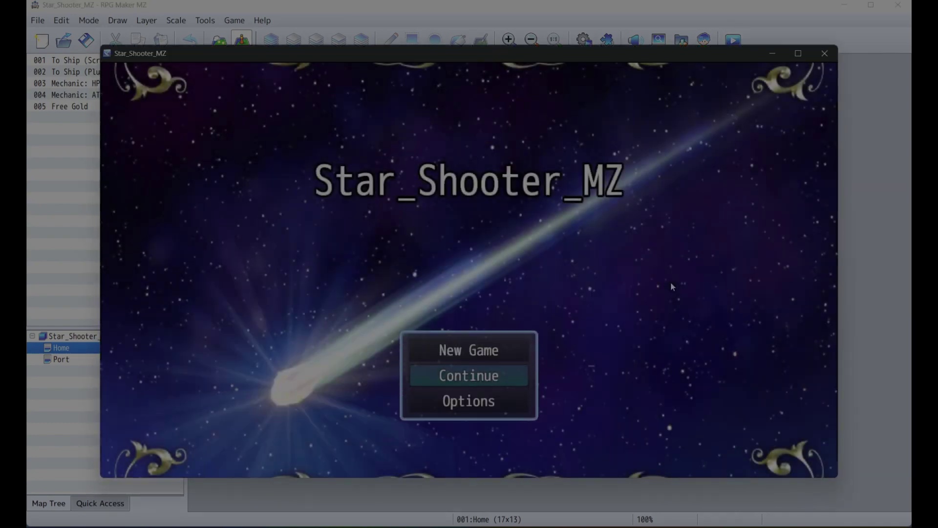
{"action": "key", "text": "Up"}
{"action": "key", "text": "Return"}
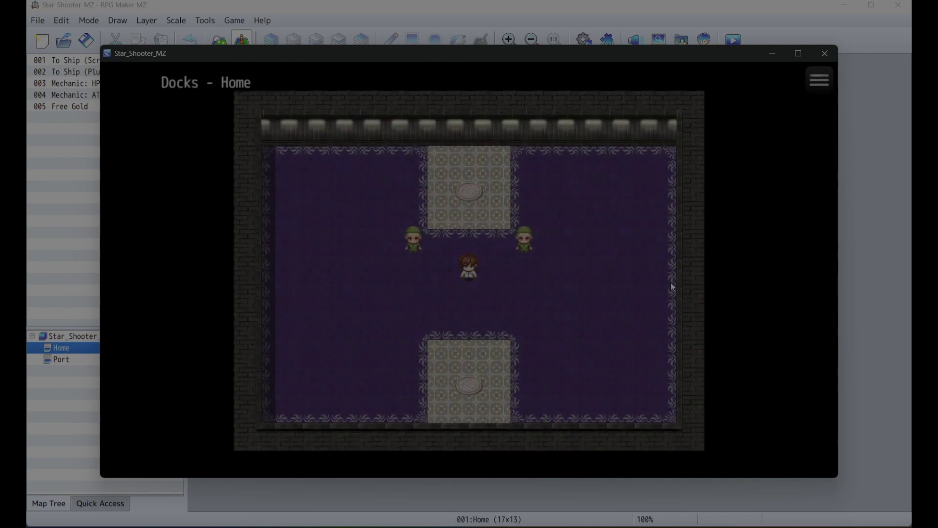
Find variable 0006 Ship Bullet in the in-game debug list and return to the game
{"action": "key", "text": "F9"}
{"action": "key", "text": "Down"}
{"action": "key", "text": "Down"}
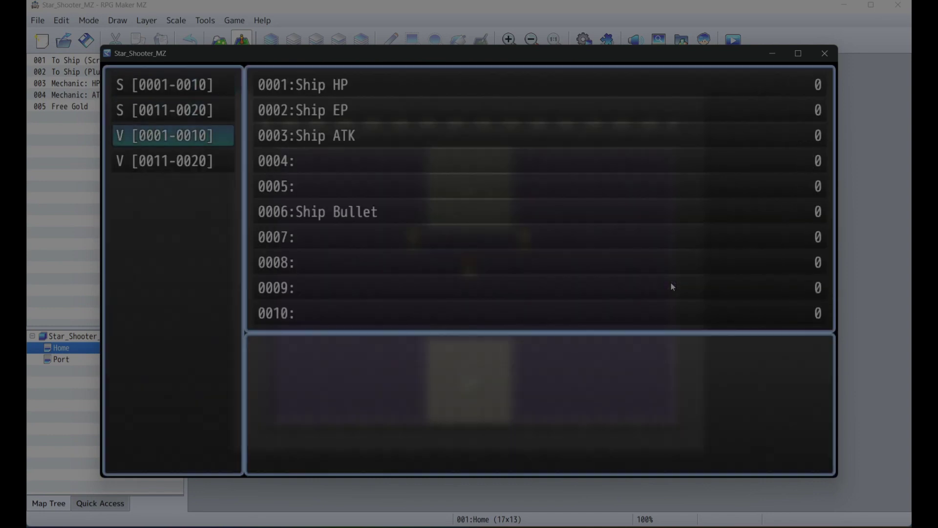
{"action": "key", "text": "Return"}
{"action": "key", "text": "Down"}
{"action": "key", "text": "Down"}
{"action": "key", "text": "Down"}
{"action": "key", "text": "Down"}
{"action": "key", "text": "Down"}
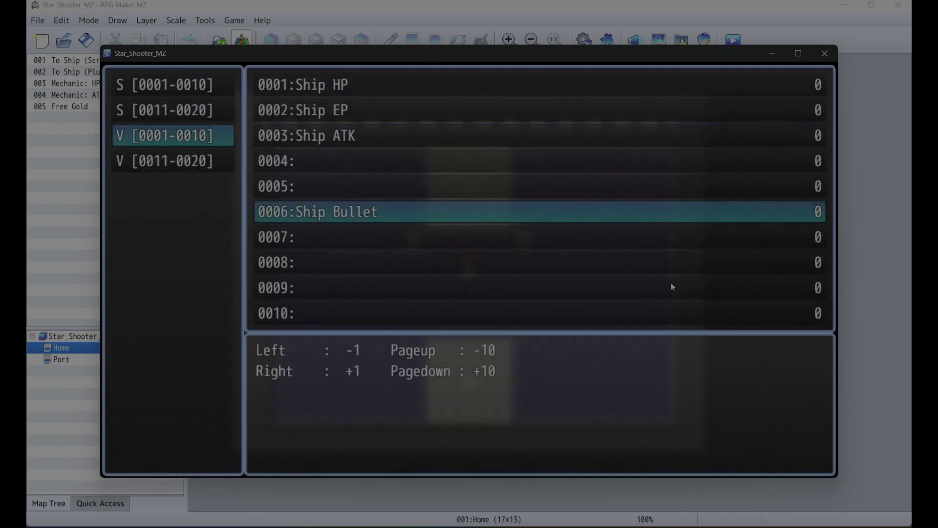
{"action": "key", "text": "Escape"}
{"action": "key", "text": "Escape"}
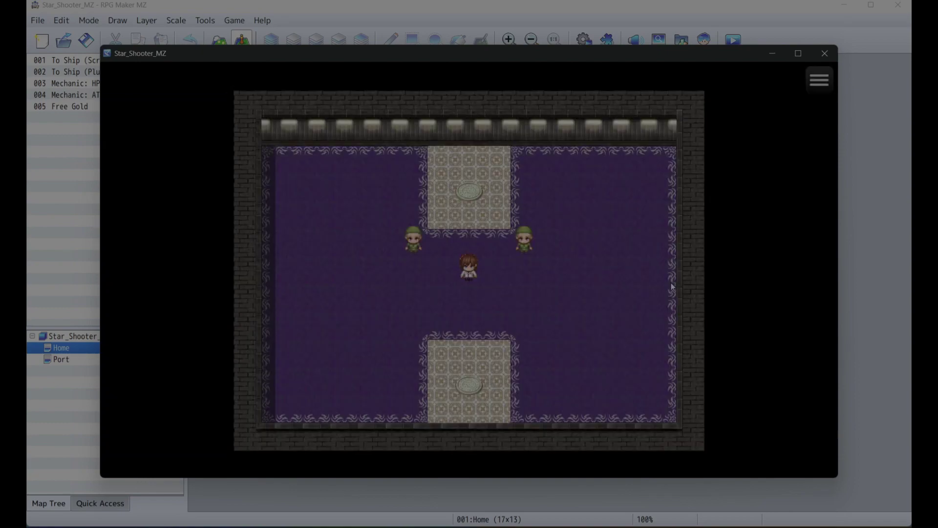
{"action": "key", "text": "Return"}
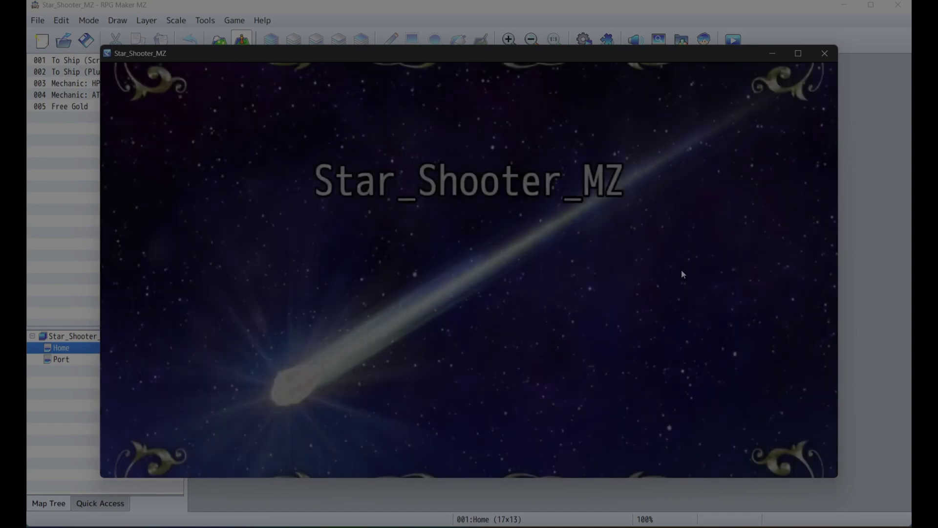
Start a new game and set variable 0006 Ship Bullet to 2 in the in-game debug list
{"action": "key", "text": "Return"}
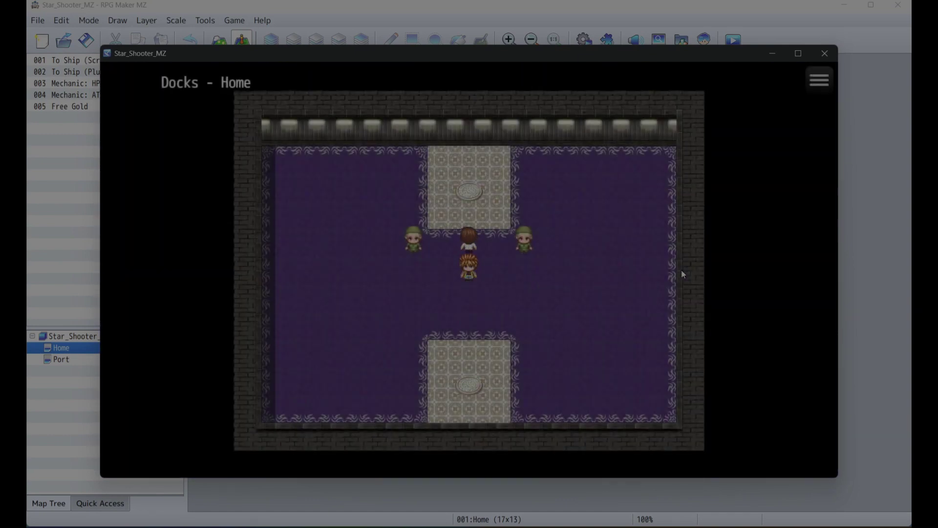
{"action": "key", "text": "F9"}
{"action": "key", "text": "Down"}
{"action": "key", "text": "Down"}
{"action": "key", "text": "Down"}
{"action": "key", "text": "Down"}
{"action": "key", "text": "Down"}
{"action": "key", "text": "Down"}
{"action": "key", "text": "Down"}
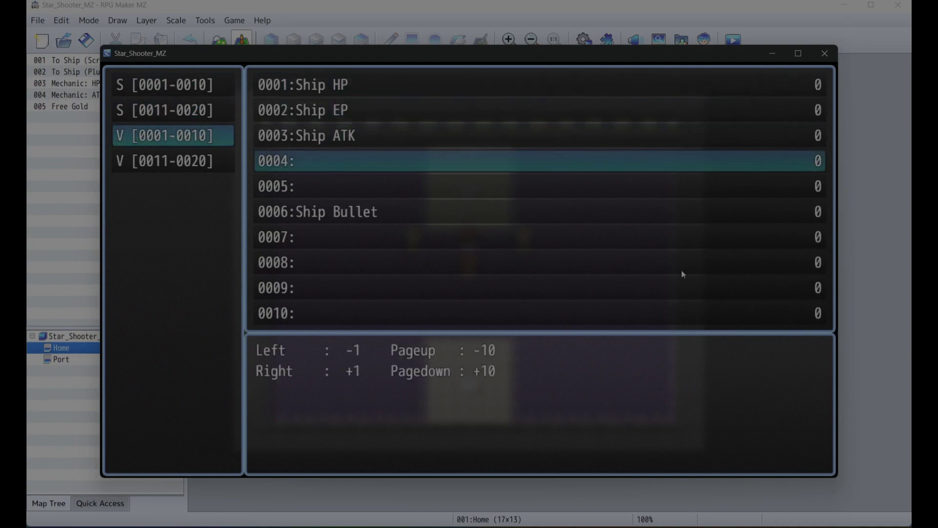
{"action": "key", "text": "Right"}
{"action": "key", "text": "Right"}
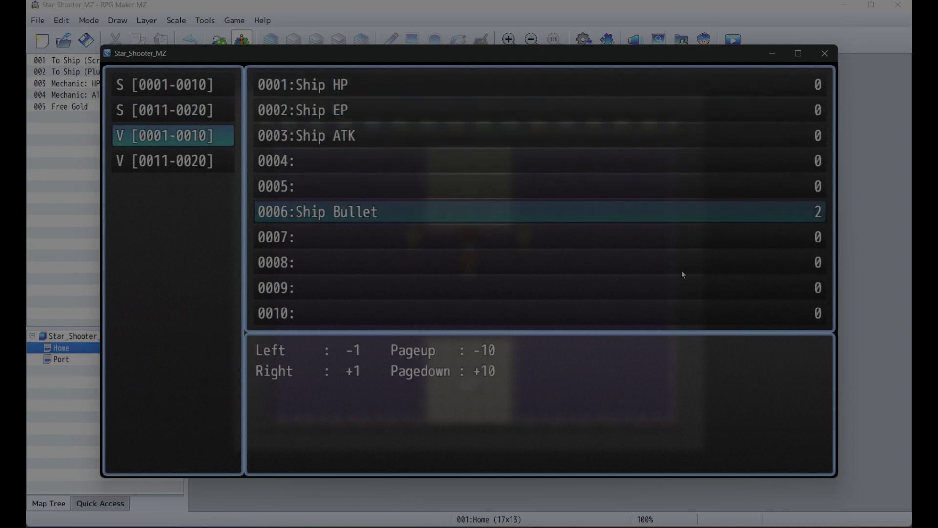
{"action": "key", "text": "Escape"}
{"action": "key", "text": "Escape"}
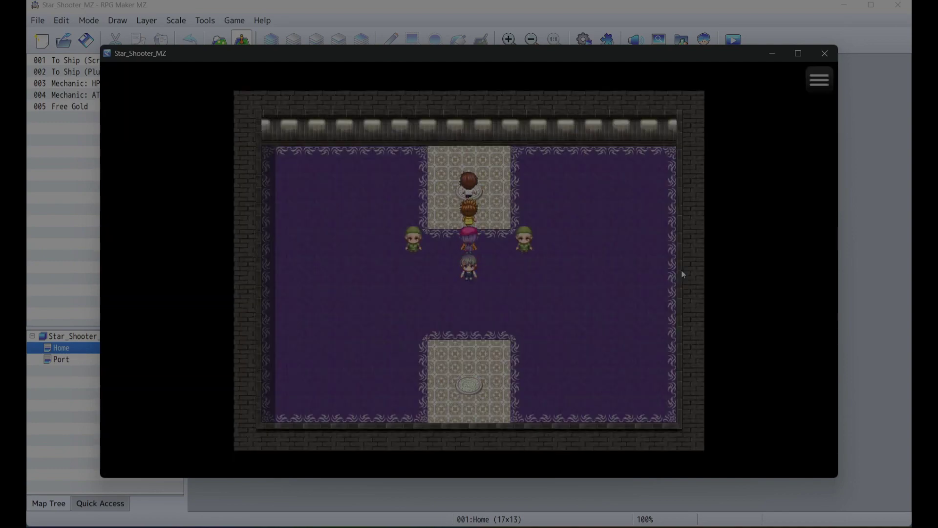
Enter the shooter stage to test the ship's shots with the changed bullet variable, then close the playtest
{"action": "key", "text": "Return"}
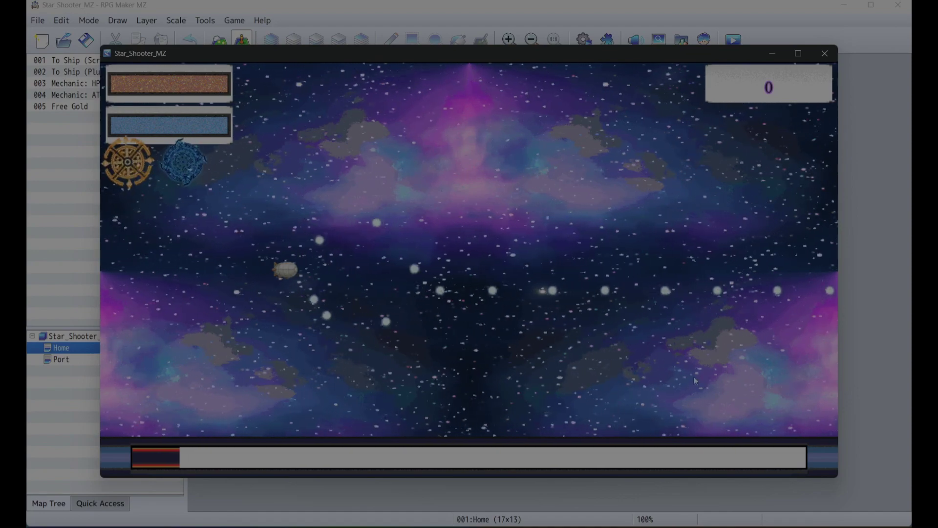
{"action": "left_click", "coordinate": [825, 52]}
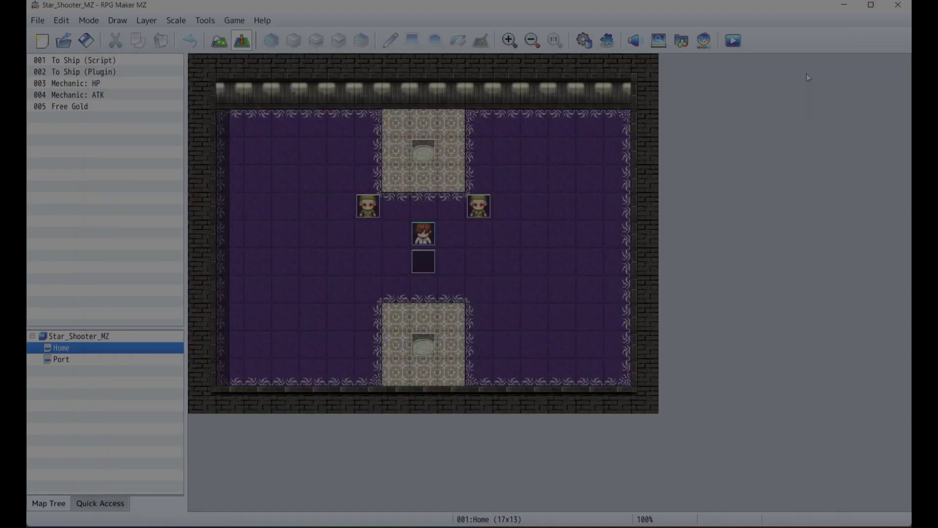
Copy the Mechanic: HP event onto the empty tile between the two NPCs, directly above the player's start position
{"action": "double_click", "coordinate": [424, 207]}
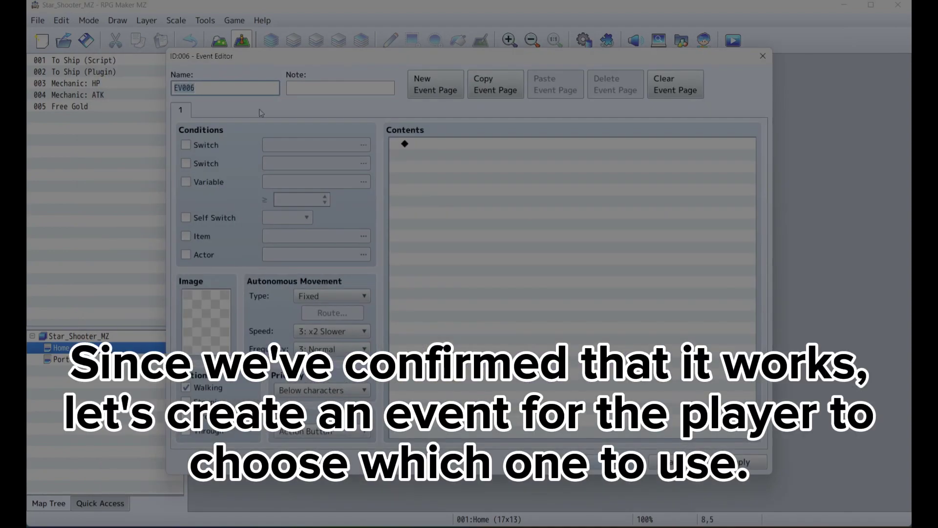
{"action": "key", "text": "Escape"}
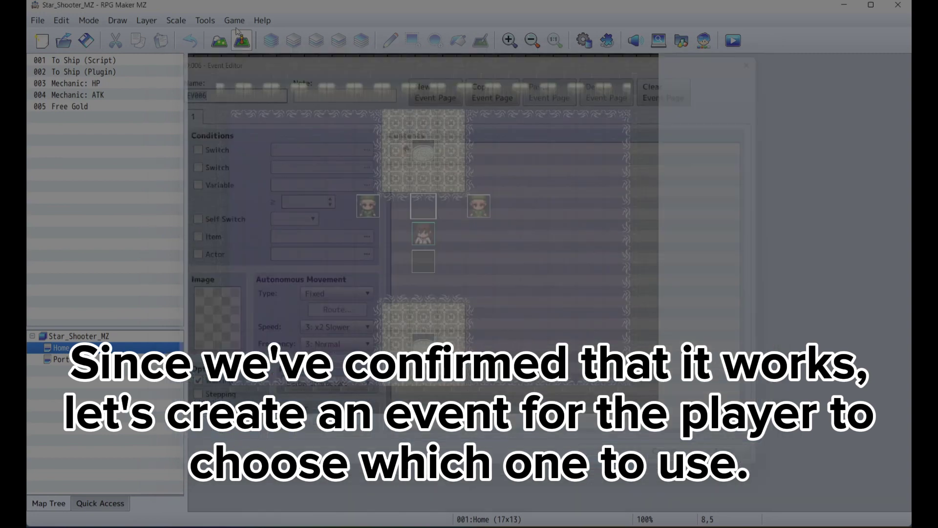
{"action": "left_click", "coordinate": [375, 211]}
{"action": "key", "text": "ctrl+c"}
{"action": "left_click", "coordinate": [424, 207]}
{"action": "key", "text": "ctrl+v"}
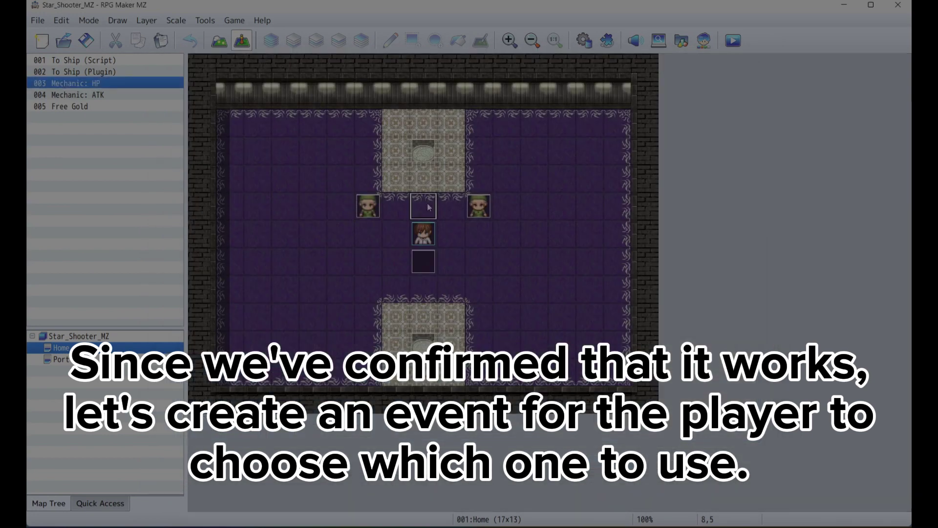
Delete every command after the opening text on page 1 of the copied event between the two NPCs
{"action": "double_click", "coordinate": [430, 208]}
{"action": "left_click", "coordinate": [474, 149]}
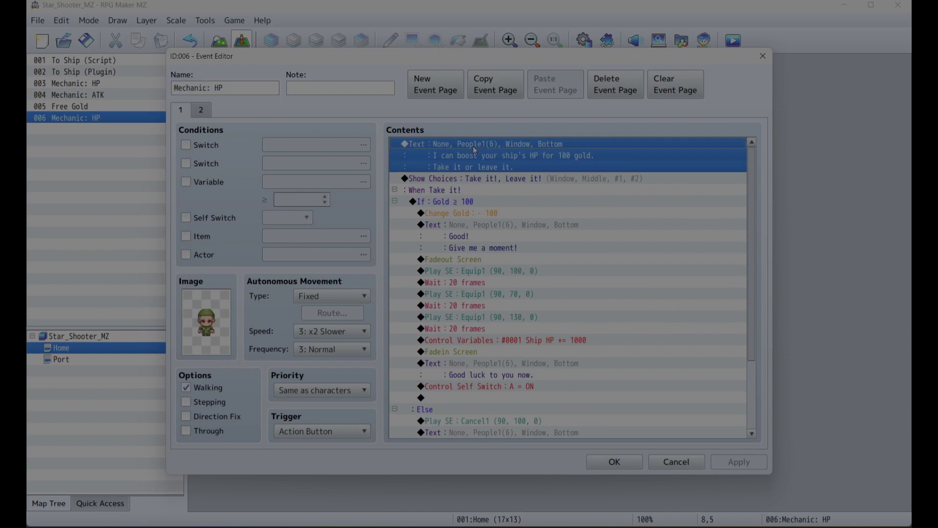
{"action": "key", "text": "ctrl+a"}
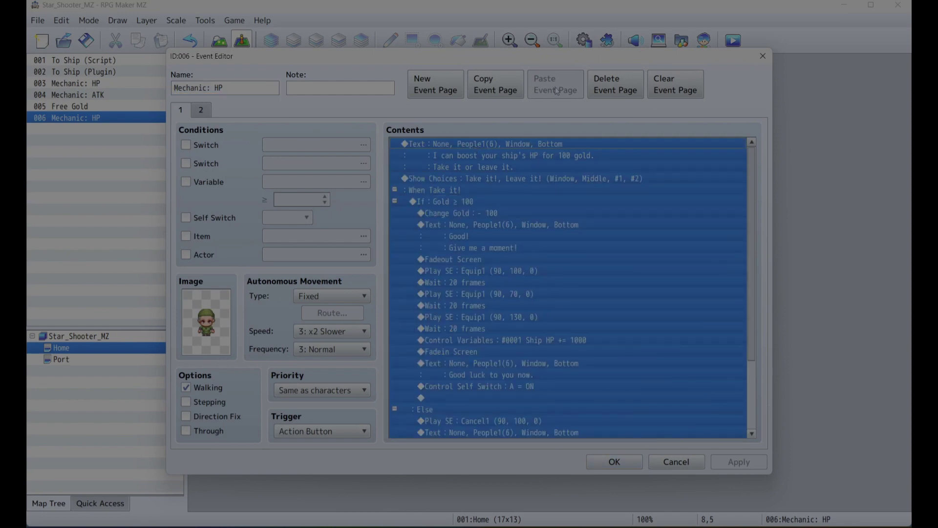
{"action": "left_click", "coordinate": [508, 178]}
{"action": "key", "text": "Delete"}
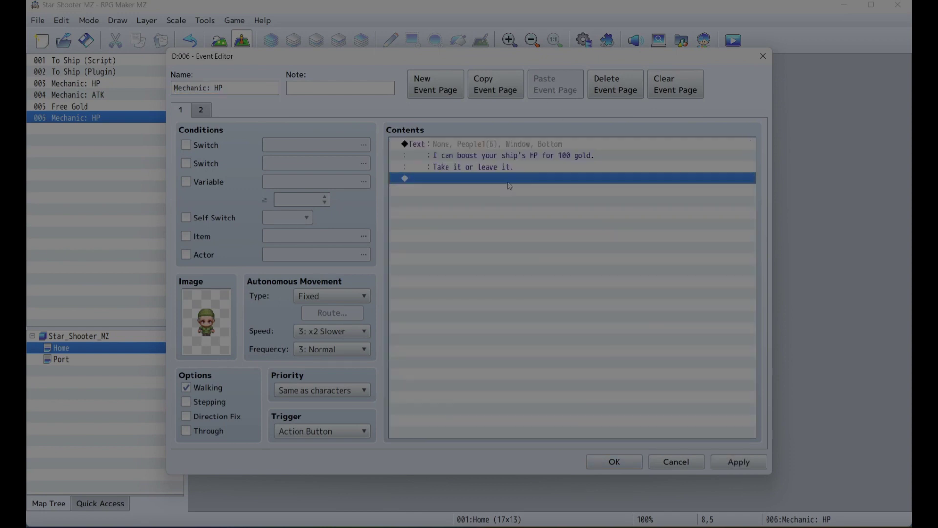
Change the event's opening message to "Which bullet you wanna use?"
{"action": "double_click", "coordinate": [491, 141]}
{"action": "key", "text": "ctrl+a"}
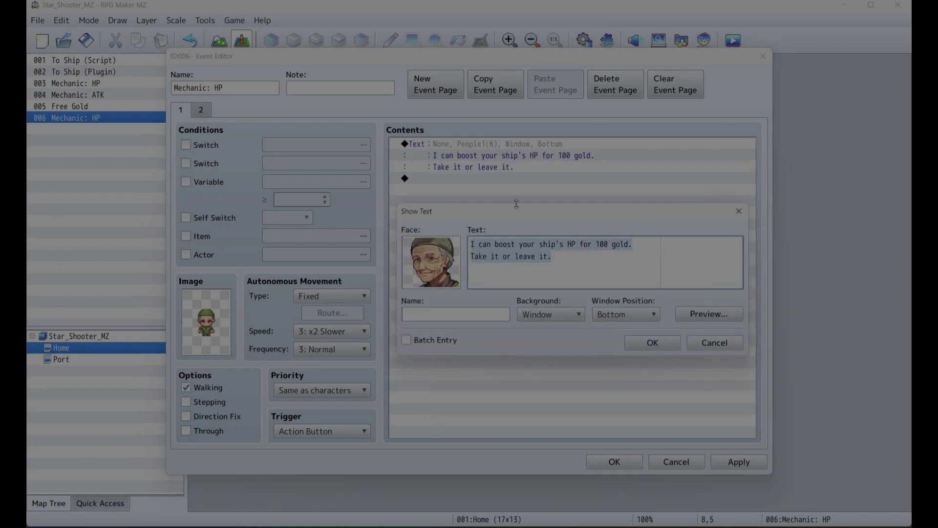
{"action": "type", "text": "WHich bull"}
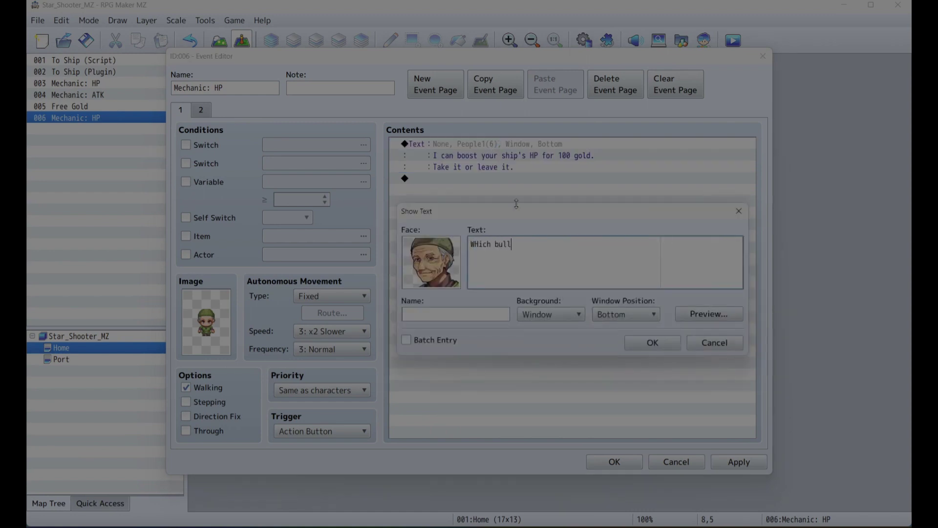
{"action": "type", "text": "et you wanna use?"}
{"action": "left_click", "coordinate": [653, 343]}
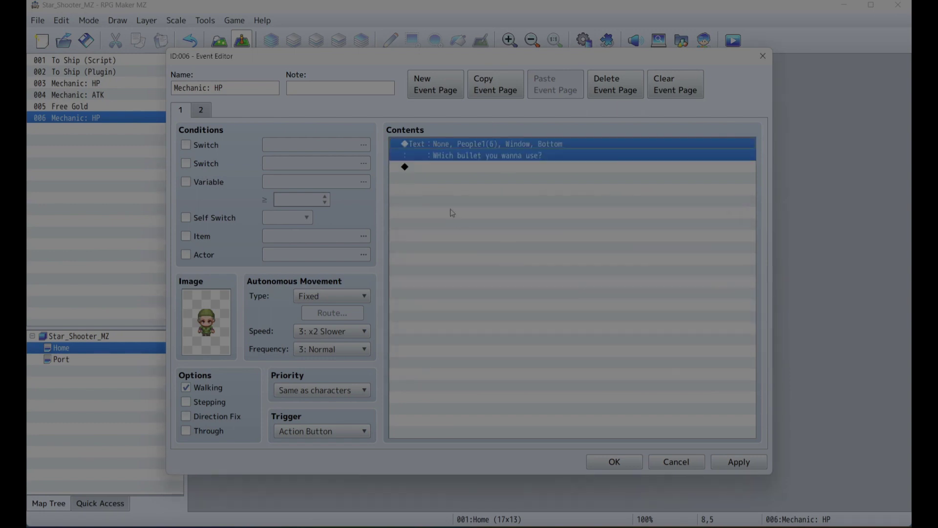
{"action": "double_click", "coordinate": [469, 159]}
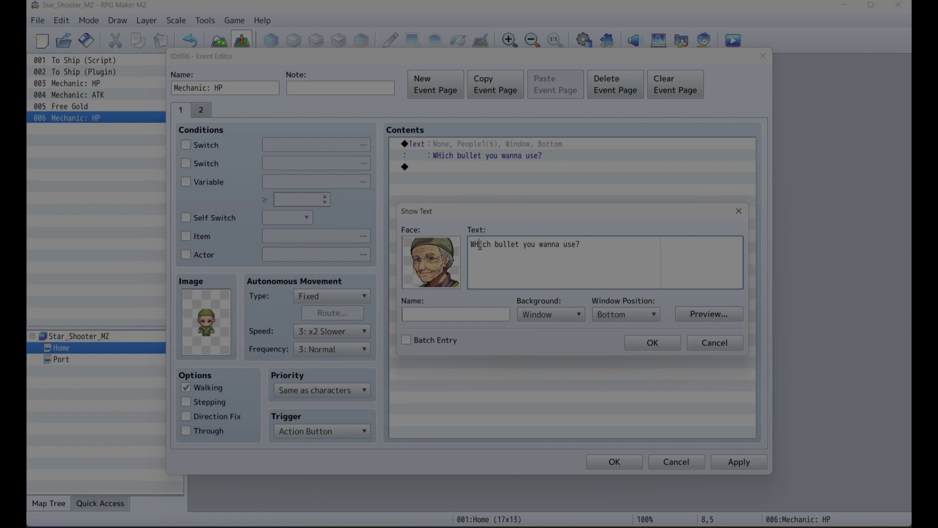
{"action": "left_click", "coordinate": [653, 342]}
Add Show Choices after the message with Normal, Zig Zag and Ball, window position Middle and cancel set to Choice #1
{"action": "double_click", "coordinate": [448, 167]}
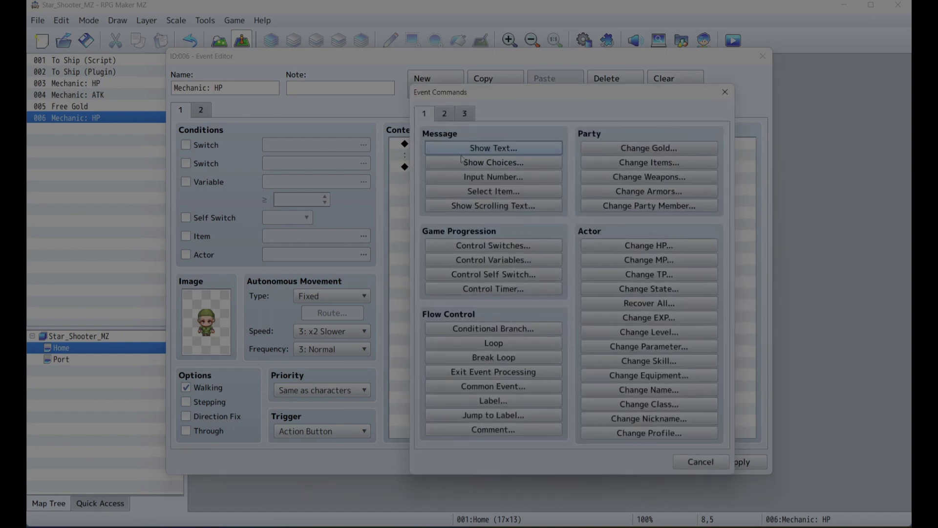
{"action": "left_click", "coordinate": [494, 162]}
{"action": "type", "text": "Normal"}
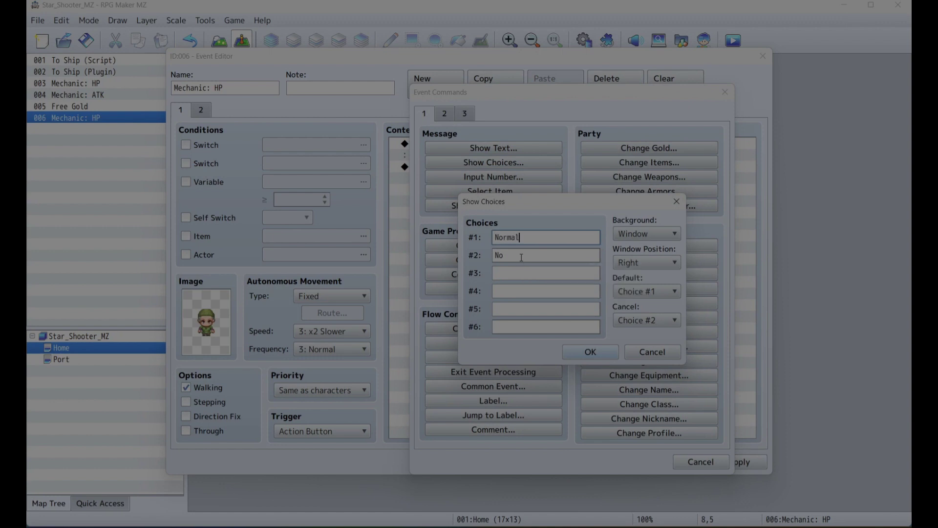
{"action": "key", "text": "Tab"}
{"action": "key", "text": "Tab"}
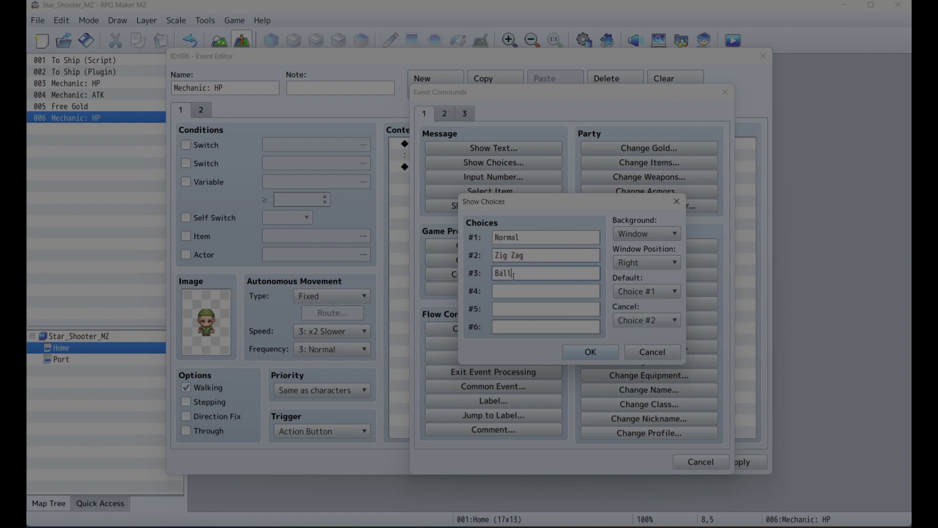
{"action": "left_click", "coordinate": [635, 321]}
{"action": "left_click", "coordinate": [634, 321]}
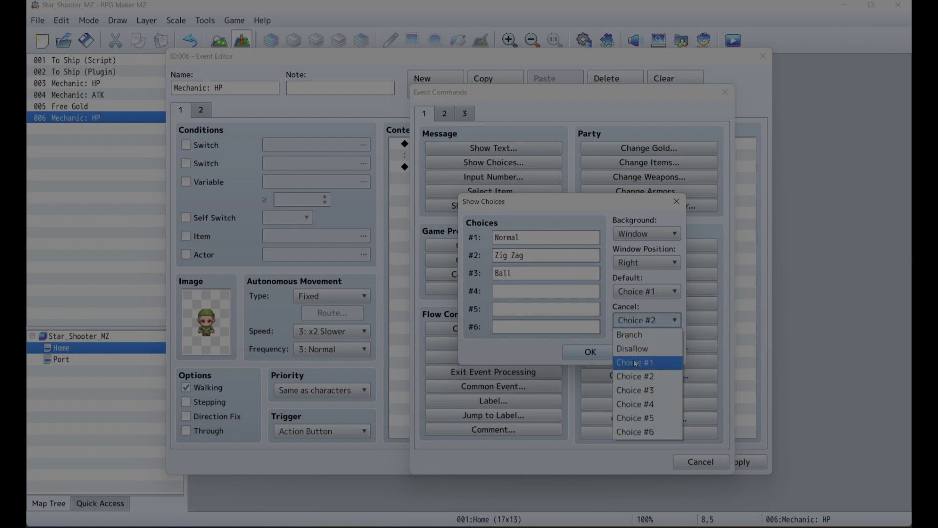
{"action": "left_click", "coordinate": [635, 364]}
{"action": "left_click", "coordinate": [646, 262]}
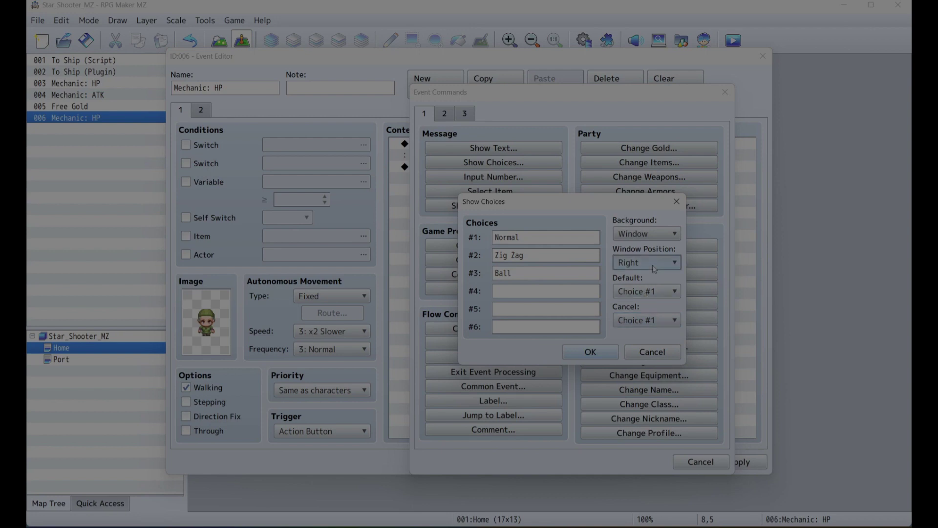
{"action": "left_click", "coordinate": [637, 293]}
{"action": "left_click", "coordinate": [597, 352]}
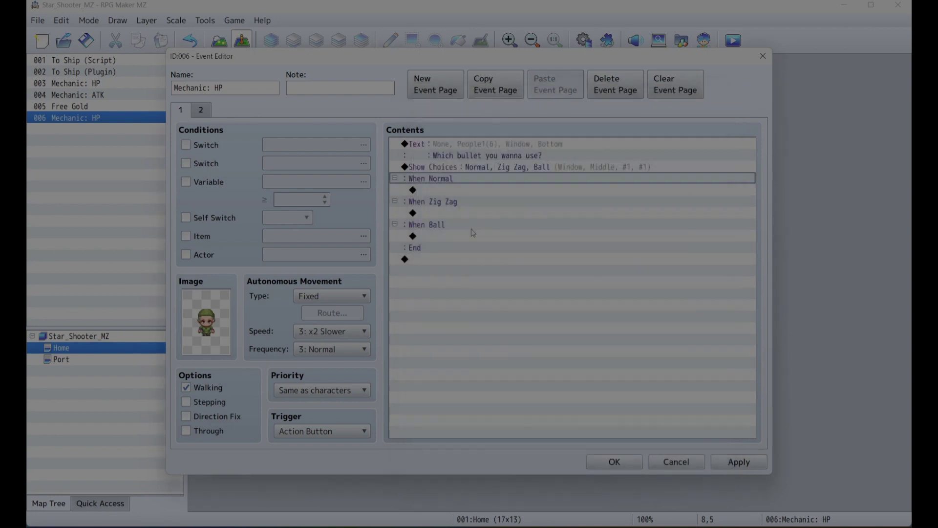
Add a Control Variables command in the Normal branch that sets variable 0006 Ship Bullet to 0
{"action": "double_click", "coordinate": [464, 190]}
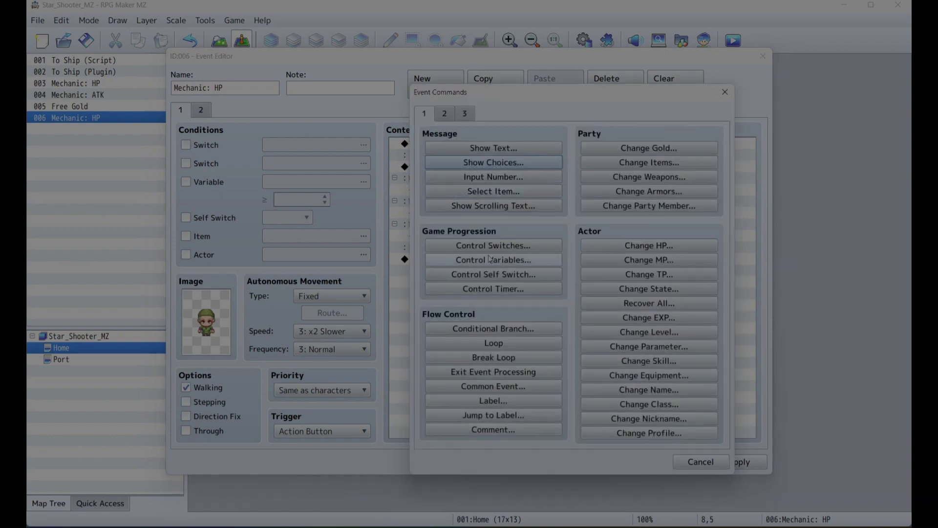
{"action": "left_click", "coordinate": [490, 259]}
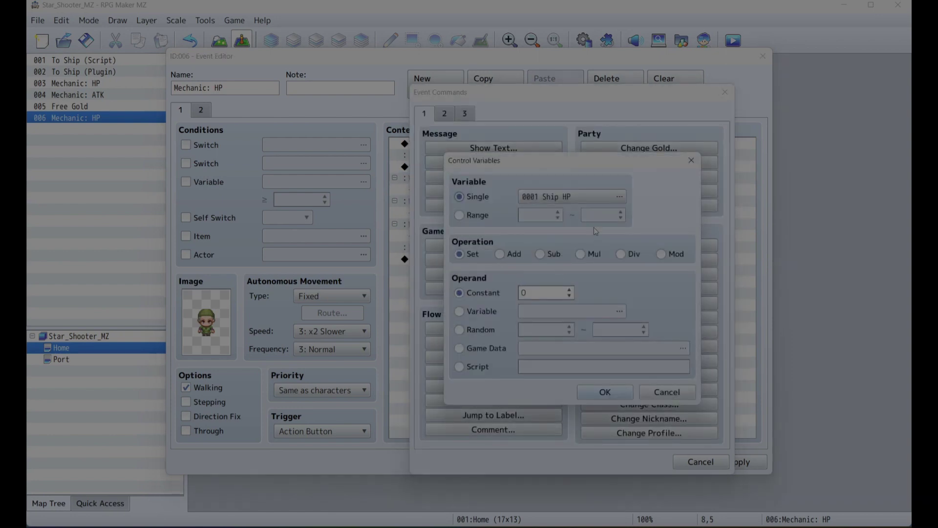
{"action": "left_click", "coordinate": [595, 204]}
{"action": "left_click", "coordinate": [547, 423]}
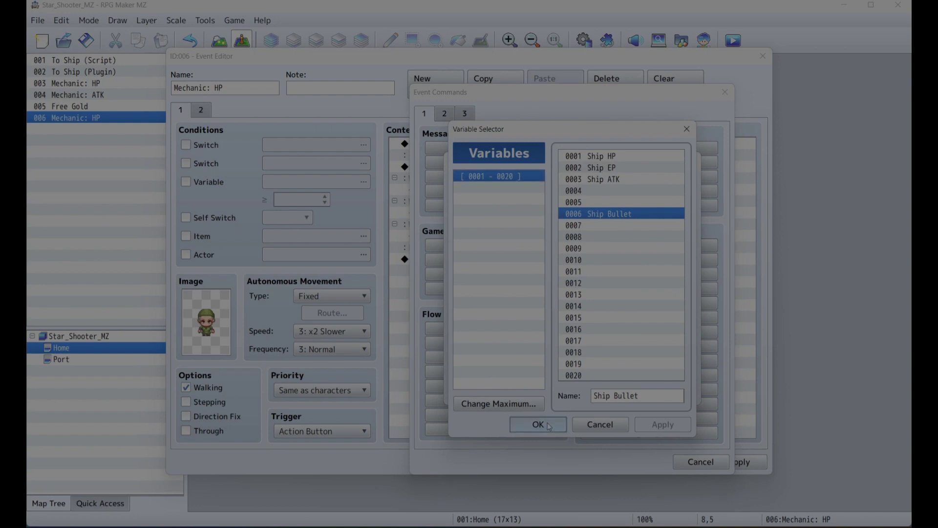
{"action": "left_click", "coordinate": [595, 405]}
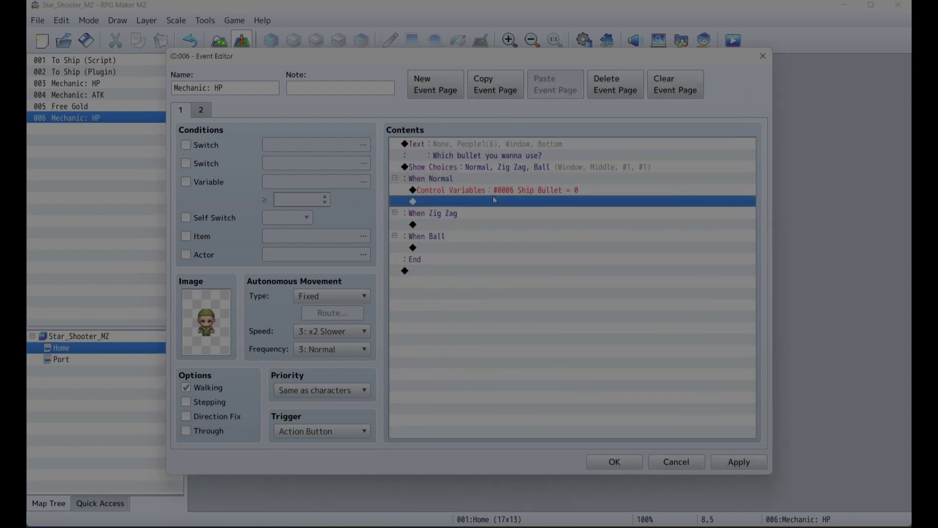
Copy the Ship Bullet variable command from the Normal branch into the Zig Zag and Ball branches
{"action": "left_click", "coordinate": [496, 194]}
{"action": "key", "text": "ctrl+c"}
{"action": "left_click", "coordinate": [470, 224]}
{"action": "key", "text": "ctrl+v"}
{"action": "left_click", "coordinate": [473, 260]}
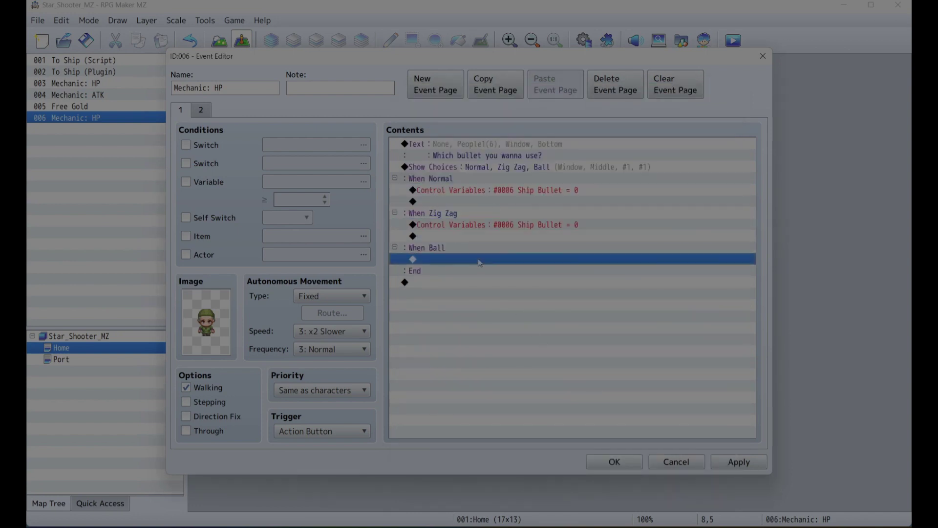
{"action": "key", "text": "ctrl+v"}
Set the Ship Bullet constant to 1 in the Zig Zag branch and to 2 in the Ball branch
{"action": "left_click", "coordinate": [572, 227]}
{"action": "double_click", "coordinate": [573, 228]}
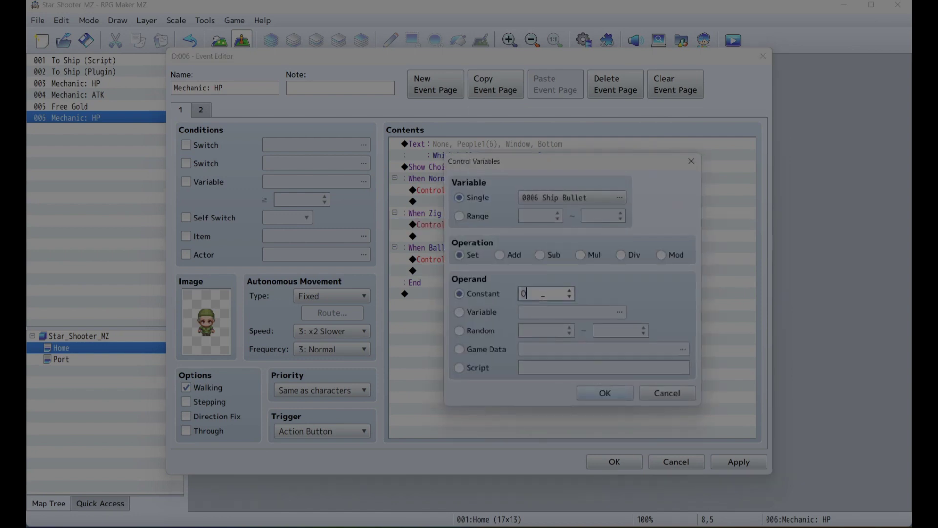
{"action": "type", "text": "1"}
{"action": "left_click", "coordinate": [596, 396]}
{"action": "double_click", "coordinate": [541, 262]}
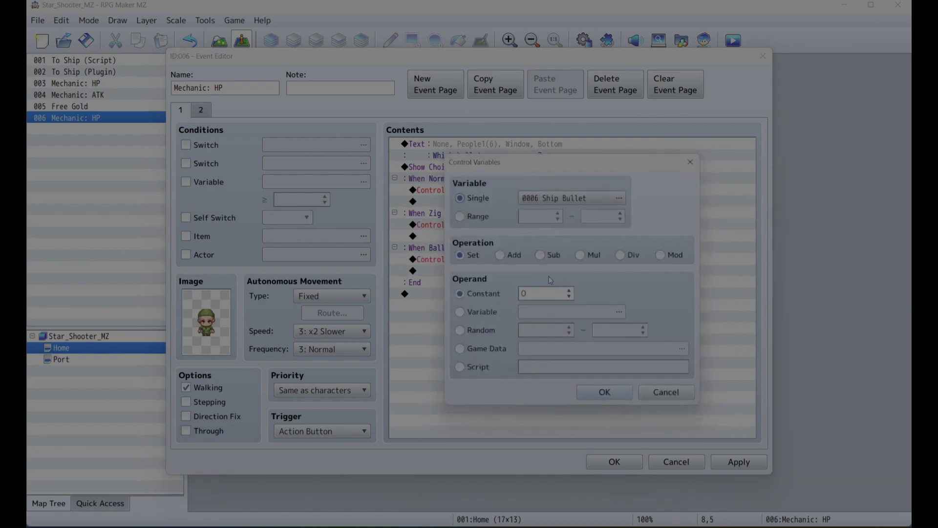
{"action": "left_click", "coordinate": [612, 395]}
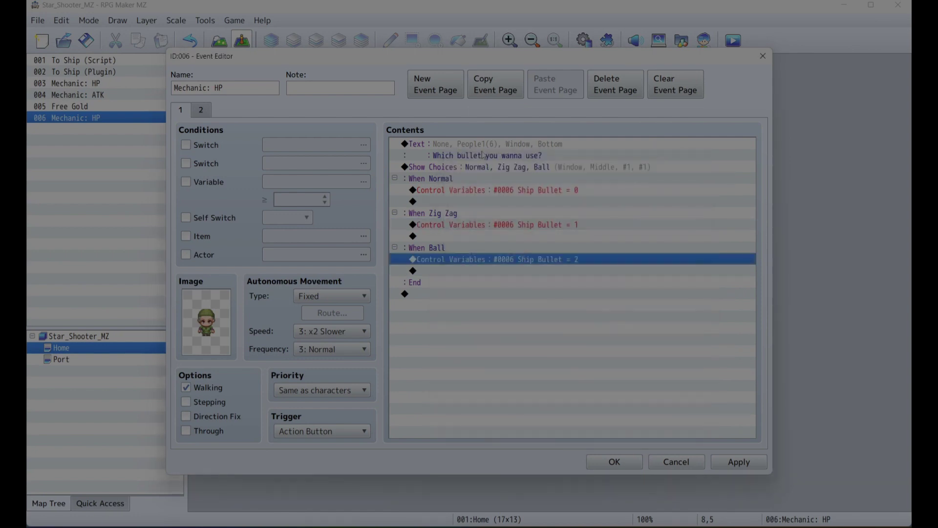
Copy the opening message to the end of the Normal branch and change its text to "Normal bullet it is."
{"action": "left_click", "coordinate": [510, 151]}
{"action": "left_click", "coordinate": [508, 202]}
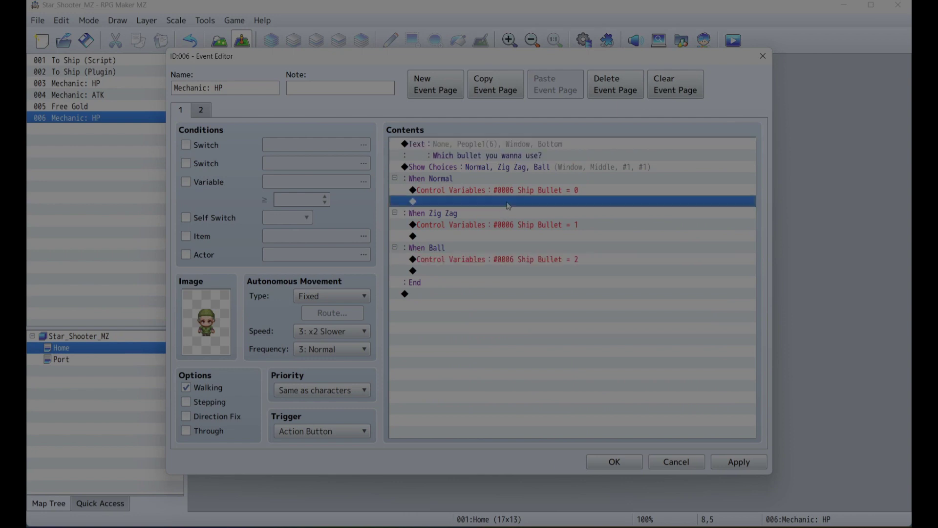
{"action": "key", "text": "ctrl+v"}
{"action": "double_click", "coordinate": [519, 211]}
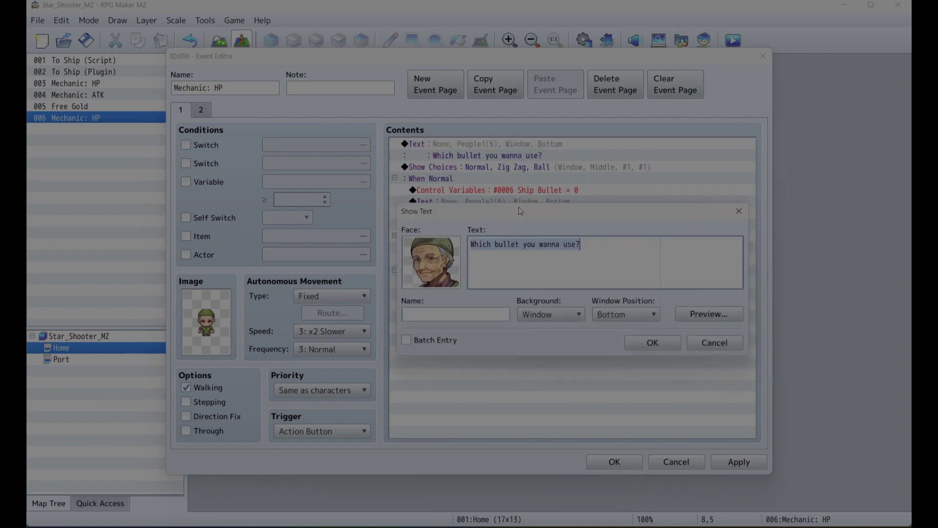
{"action": "type", "text": "Normal bullet it is."}
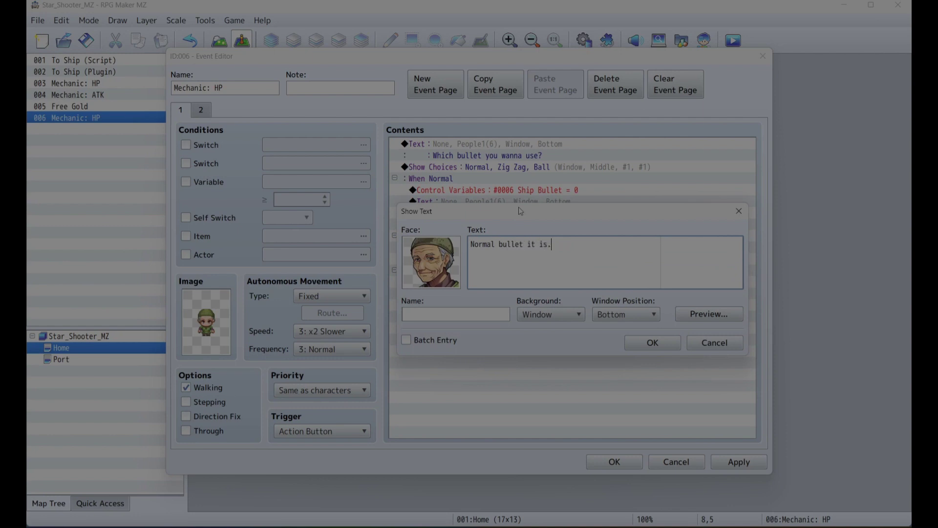
{"action": "left_click", "coordinate": [650, 342]}
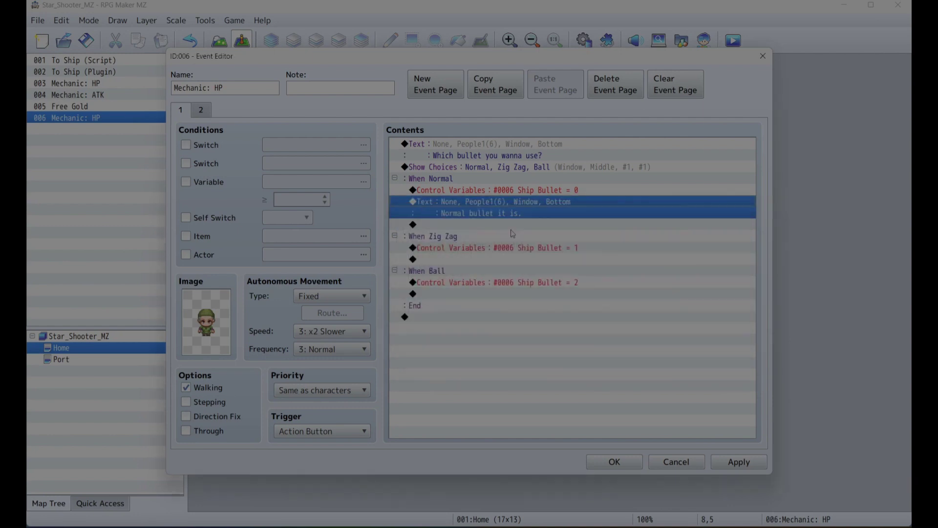
Add the copied message to the end of the Zig Zag branch with the text "Zig Zag bullet it is."
{"action": "left_click", "coordinate": [483, 259]}
{"action": "key", "text": "ctrl+v"}
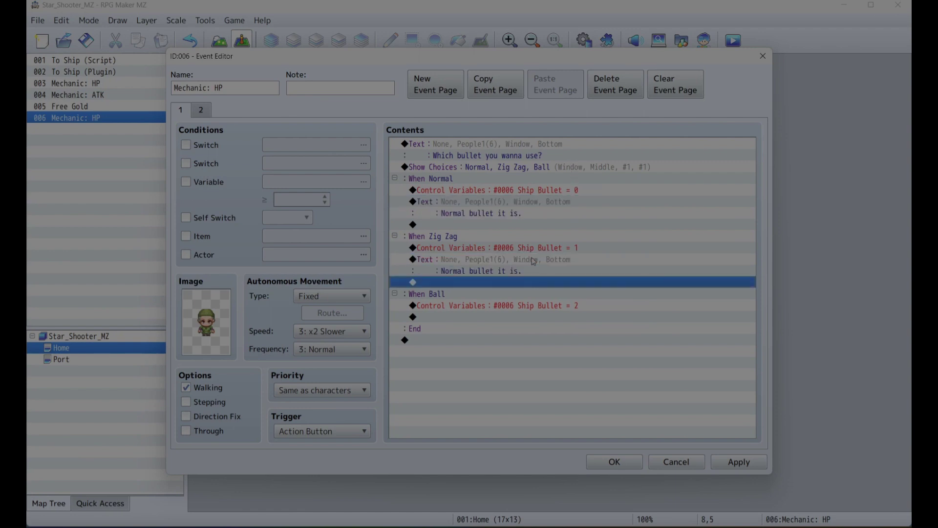
{"action": "double_click", "coordinate": [483, 259]}
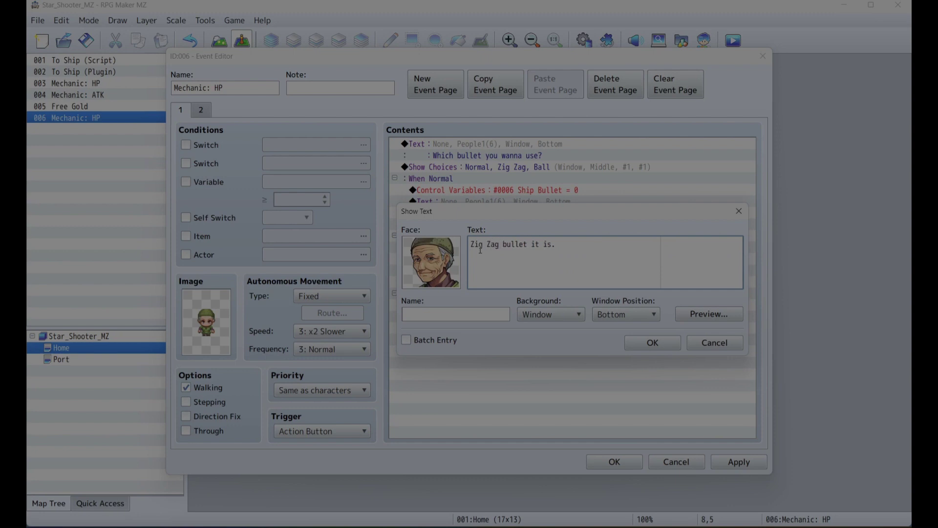
{"action": "left_click", "coordinate": [665, 346]}
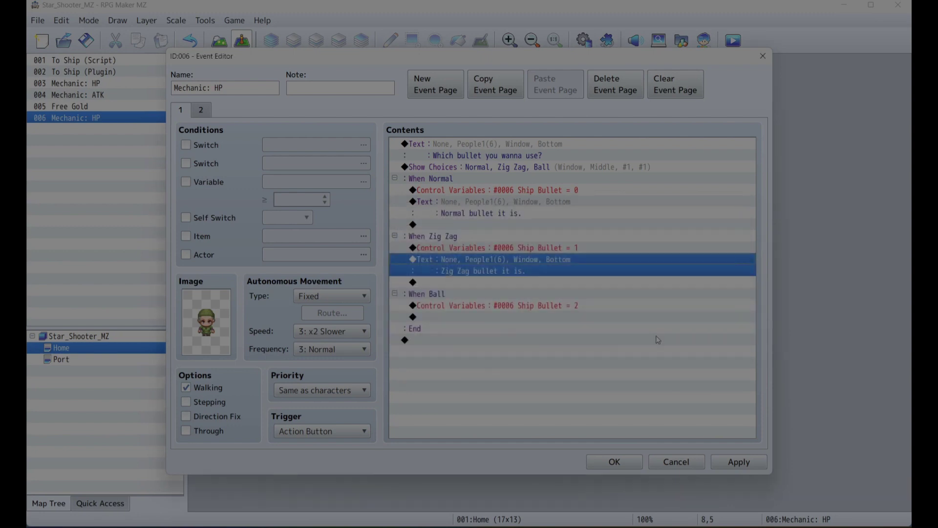
Add the message "Ball bullet it is." to the end of the Ball branch and save the event
{"action": "left_click", "coordinate": [509, 315]}
{"action": "key", "text": "ctrl+v"}
{"action": "double_click", "coordinate": [468, 313]}
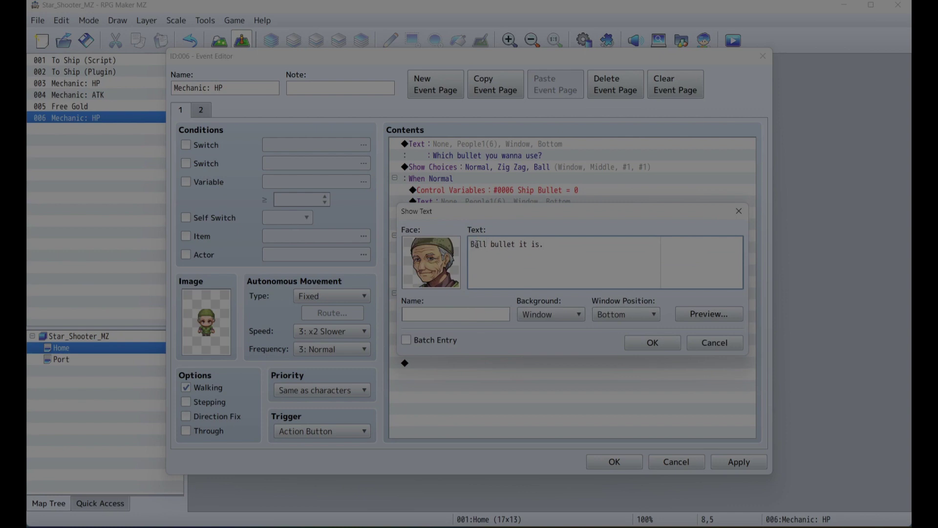
{"action": "left_click", "coordinate": [630, 345]}
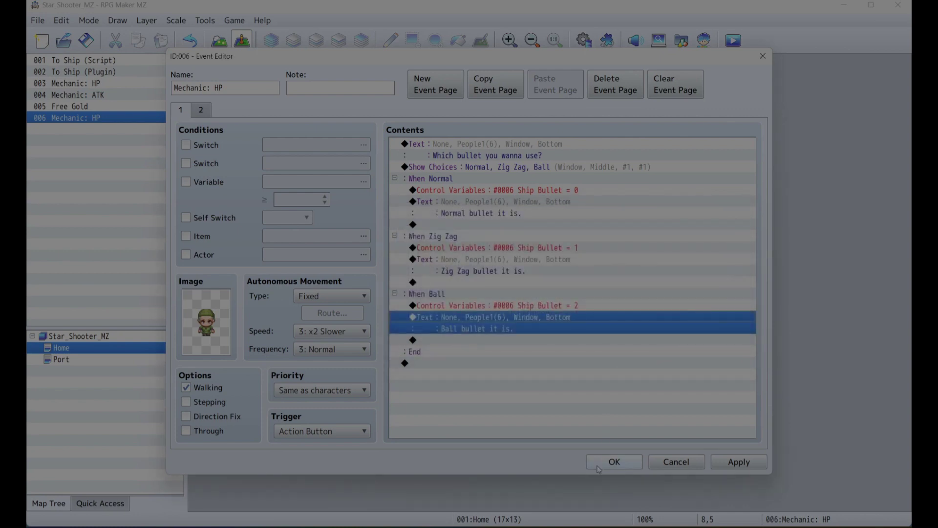
{"action": "left_click", "coordinate": [602, 463]}
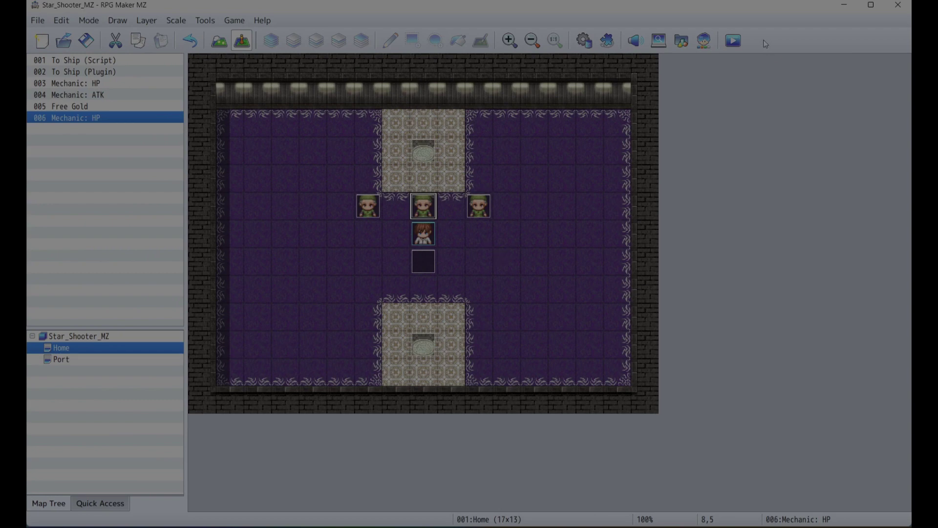
Launch a playtest of the project and start a new game
{"action": "left_click", "coordinate": [741, 41]}
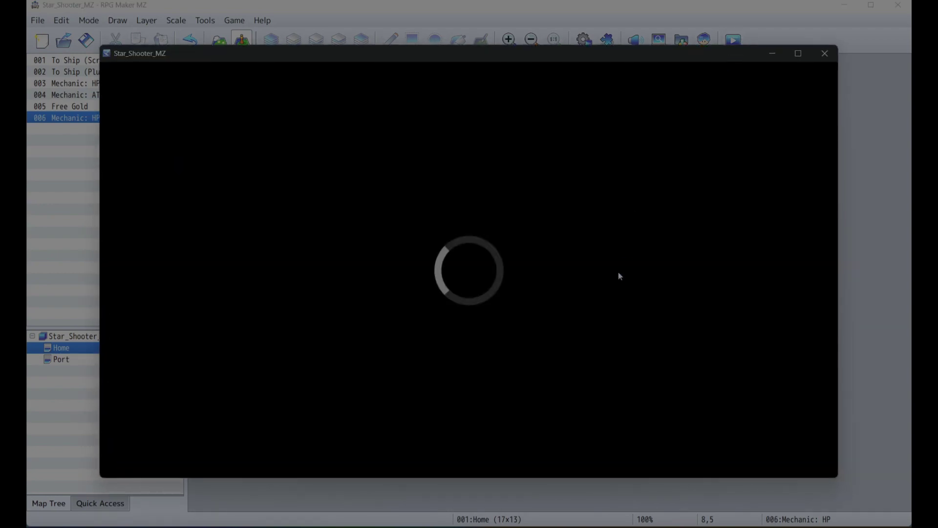
{"action": "key", "text": "Up"}
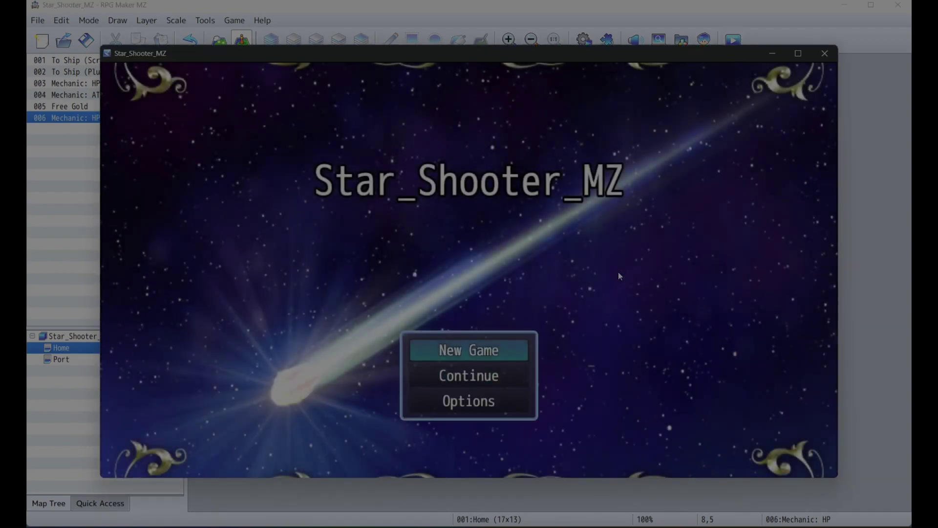
{"action": "key", "text": "Return"}
Talk to the middle NPC on the Home map and choose the Zig Zag bullet
{"action": "key", "text": "Up"}
{"action": "key", "text": "Return"}
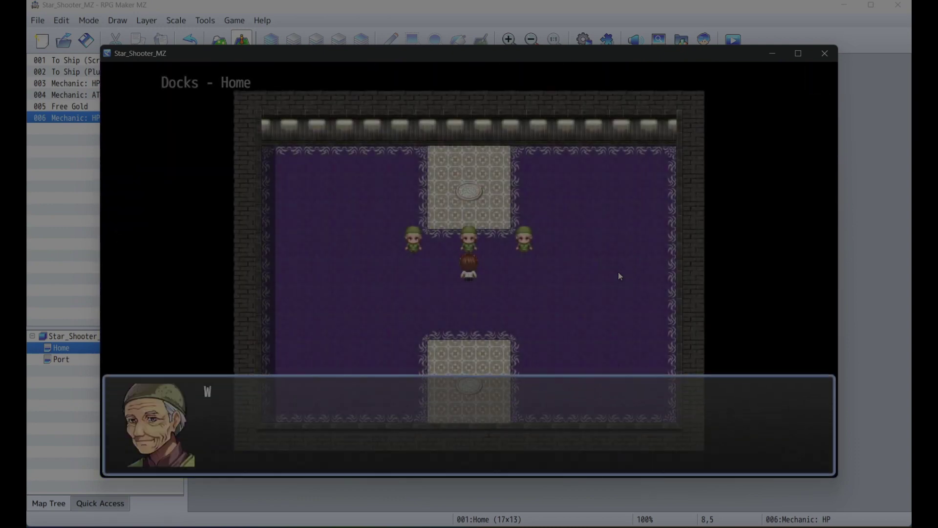
{"action": "key", "text": "Down"}
{"action": "key", "text": "Return"}
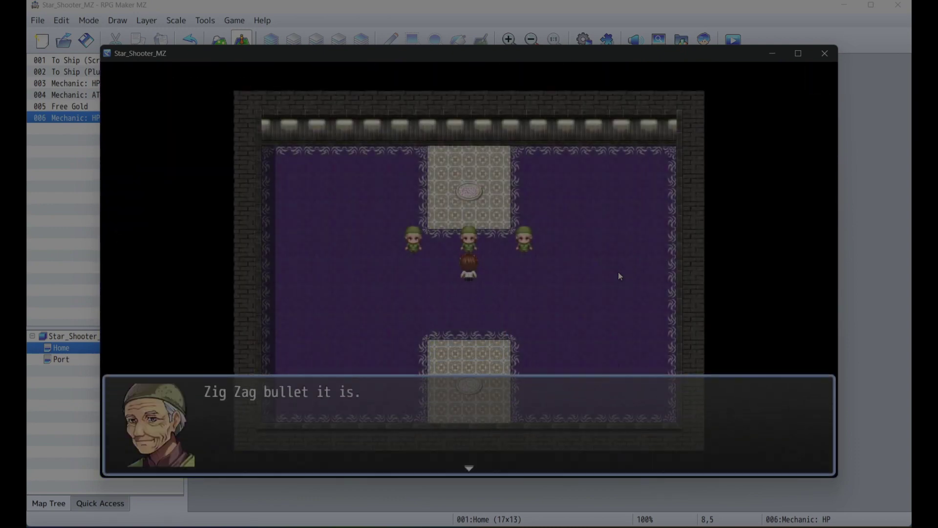
{"action": "key", "text": "Return"}
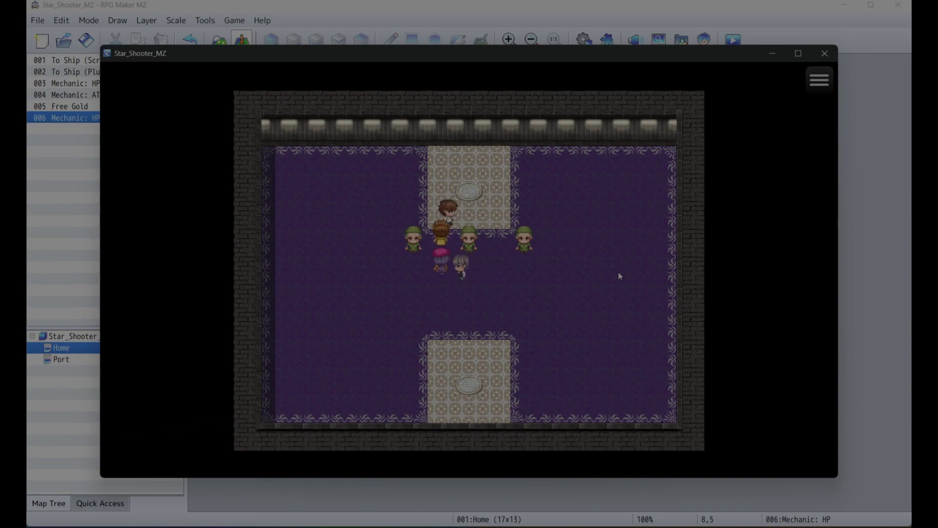